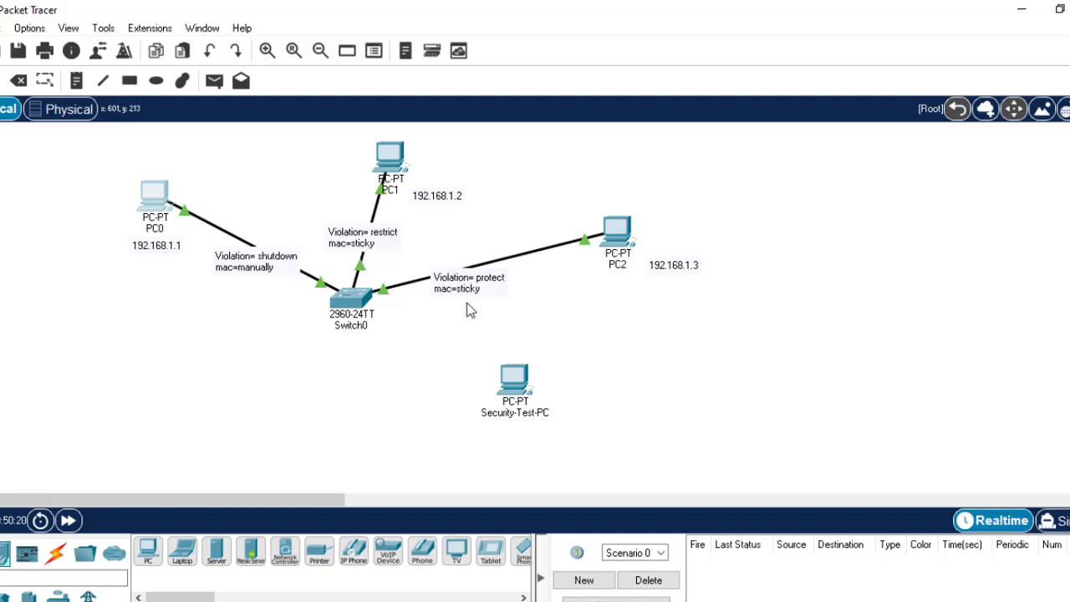
Open the command-line interface of Switch0 and bring up its user prompt.
left_click(357, 305)
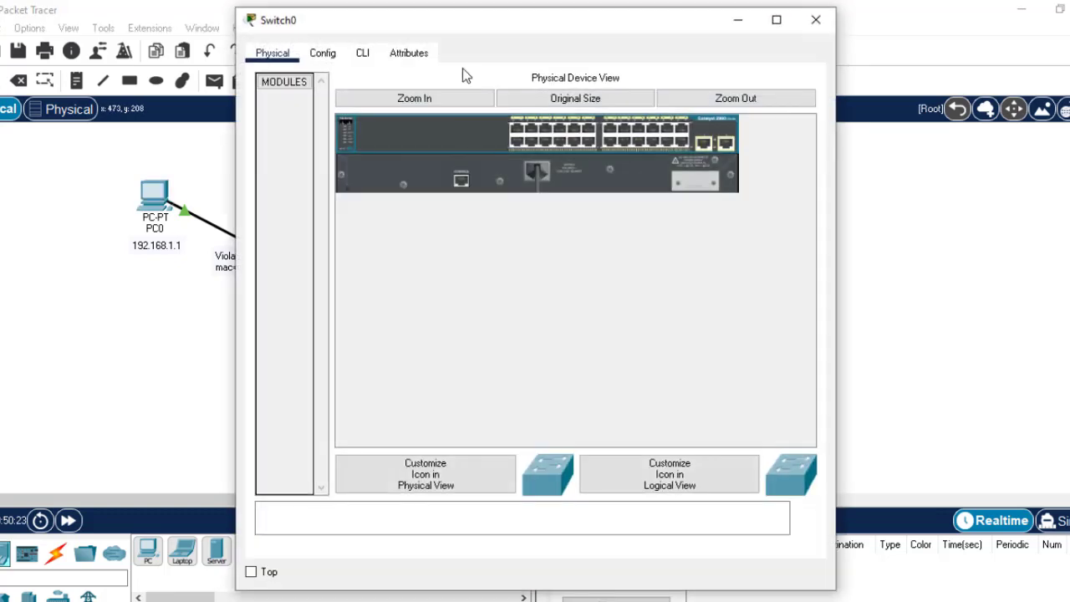
left_click(362, 54)
key("Return")
key("Return")
key("Return")
key("Return")
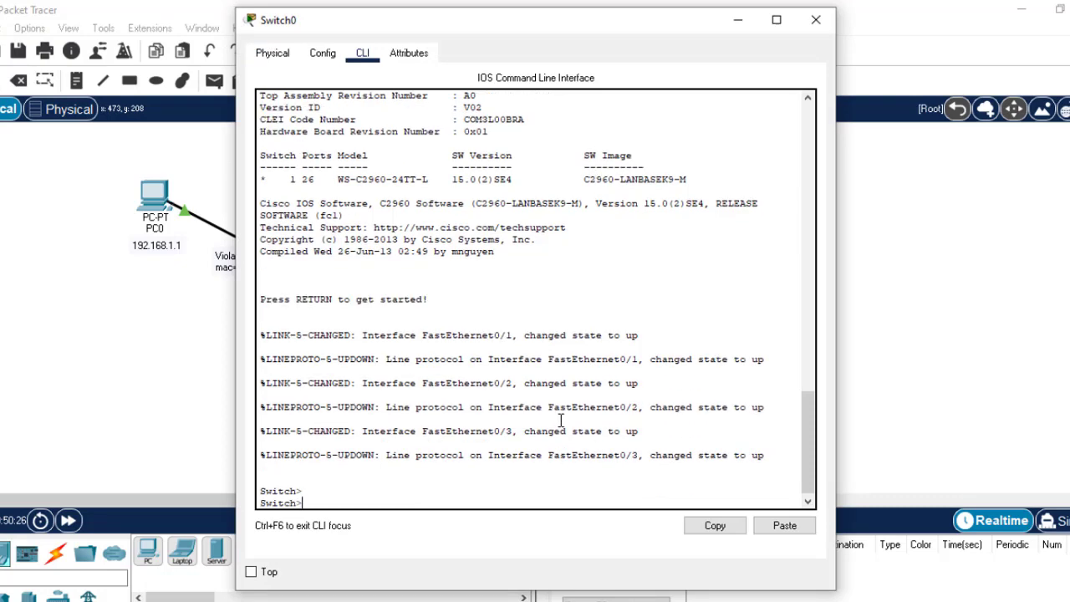
Enter privileged mode with en and global configuration mode with config t on the switch.
type("en")
key("Return")
type("config")
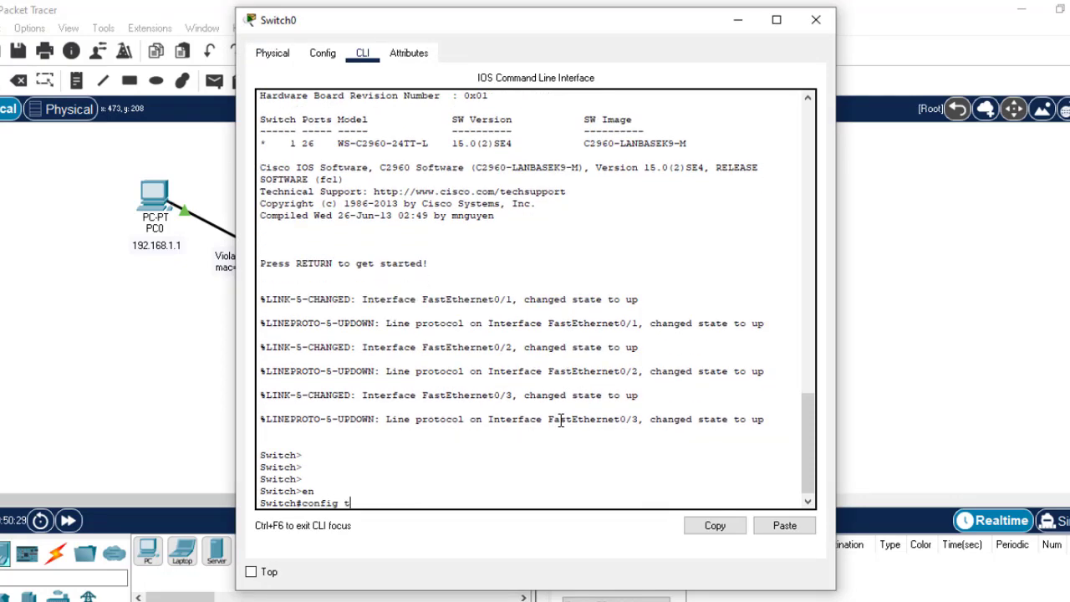
type(" t")
key("Return")
key("Return")
key("Return")
key("Return")
key("Return")
key("Return")
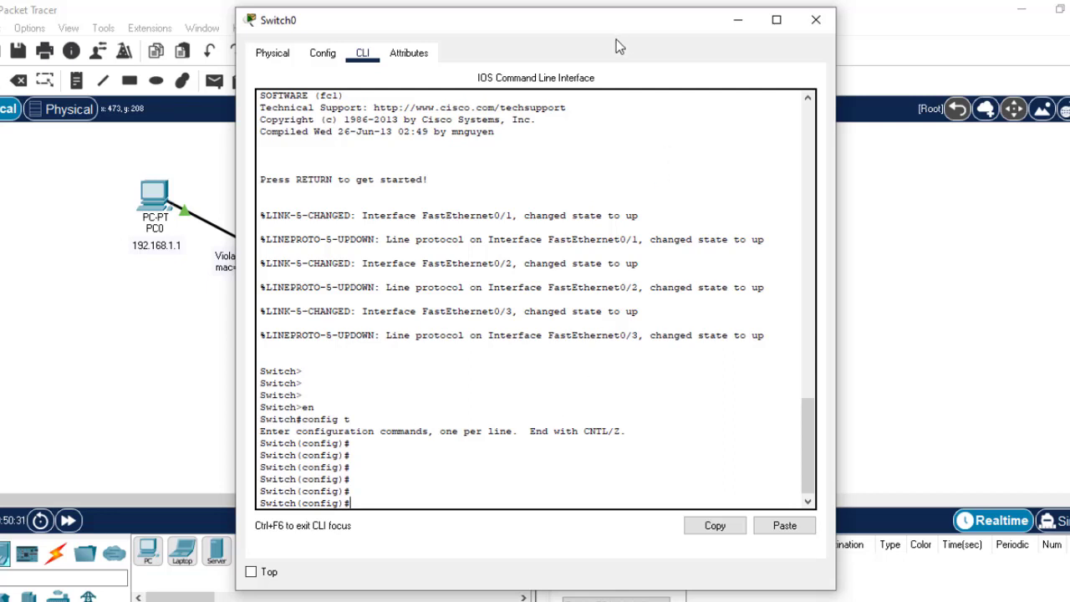
Move the Switch0 window off the topology and enter interface configuration for fa0/1.
left_click_drag(615, 33, 821, 35)
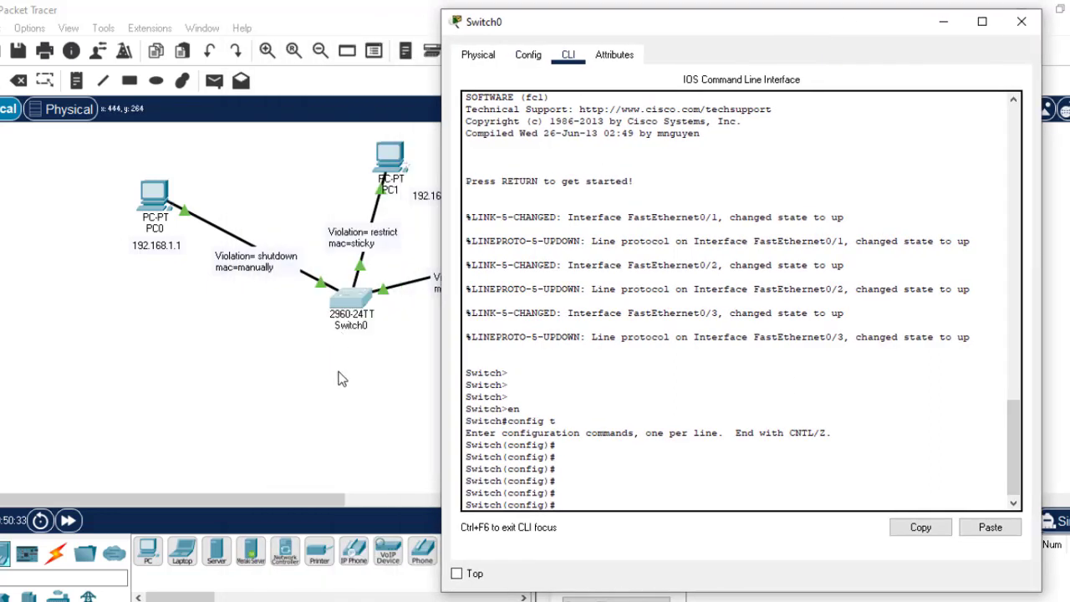
left_click(352, 384)
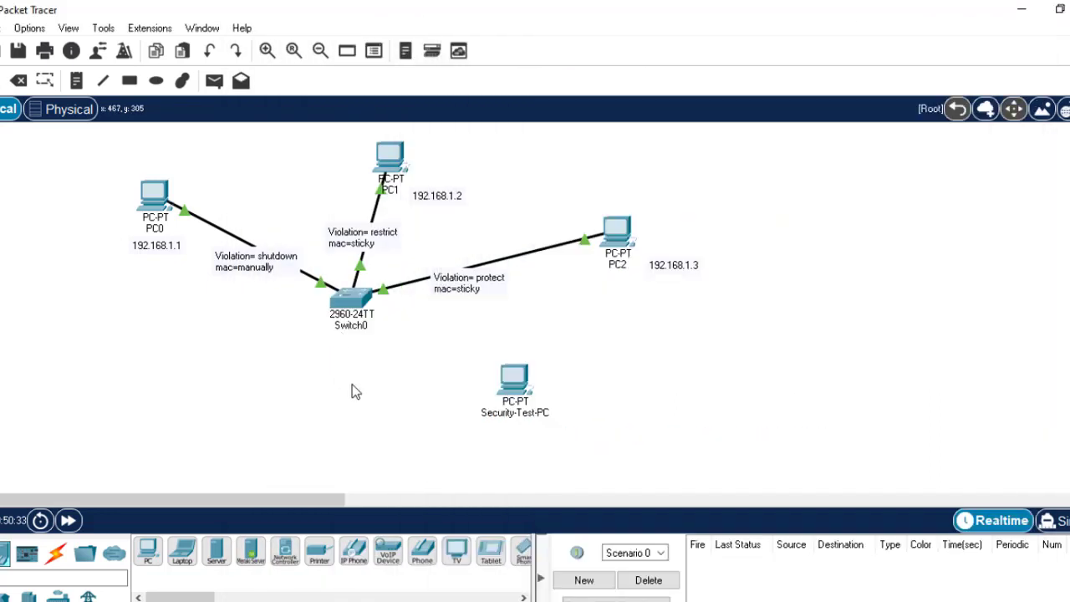
left_click(352, 304)
type("i")
type("nt fa0")
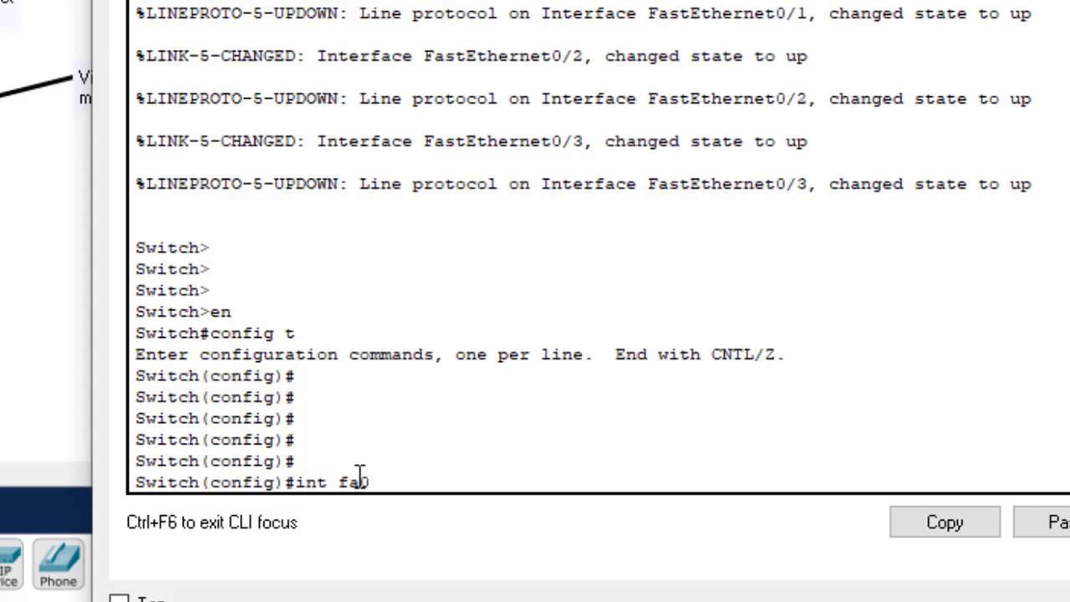
type("/1")
key("Return")
Set interface fa0/1 to access mode with the switchport mode access command.
type("swit")
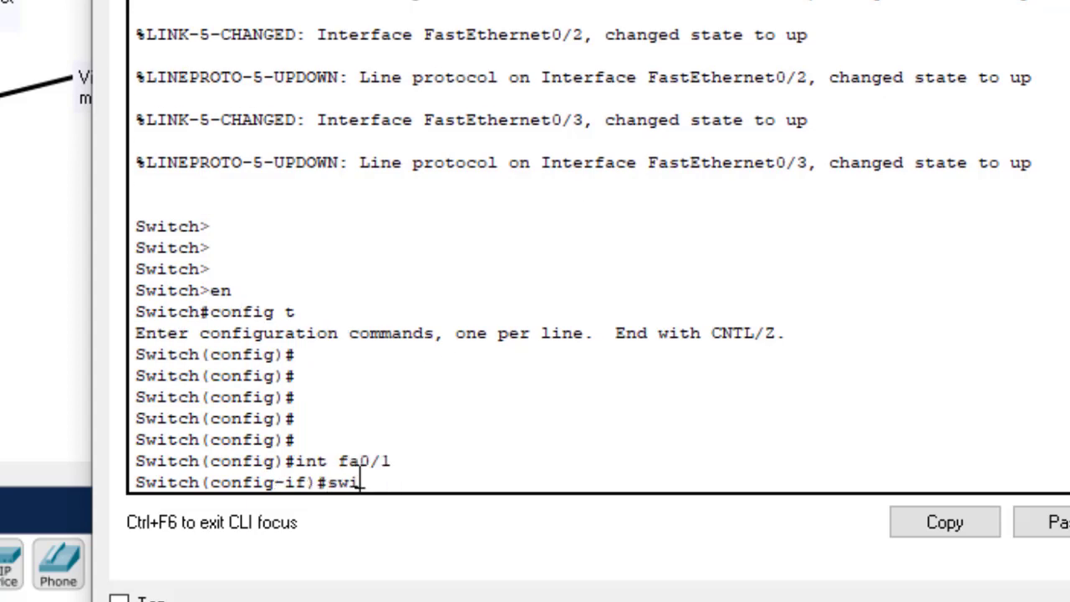
key("Tab")
type("mod")
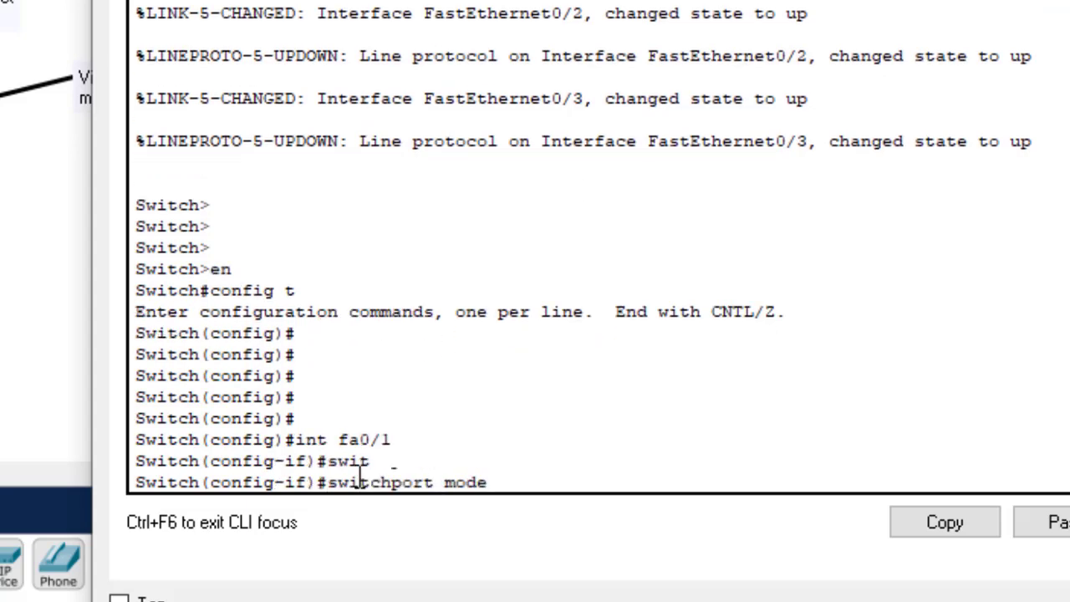
key("Tab")
type("acc")
key("Tab")
key("Return")
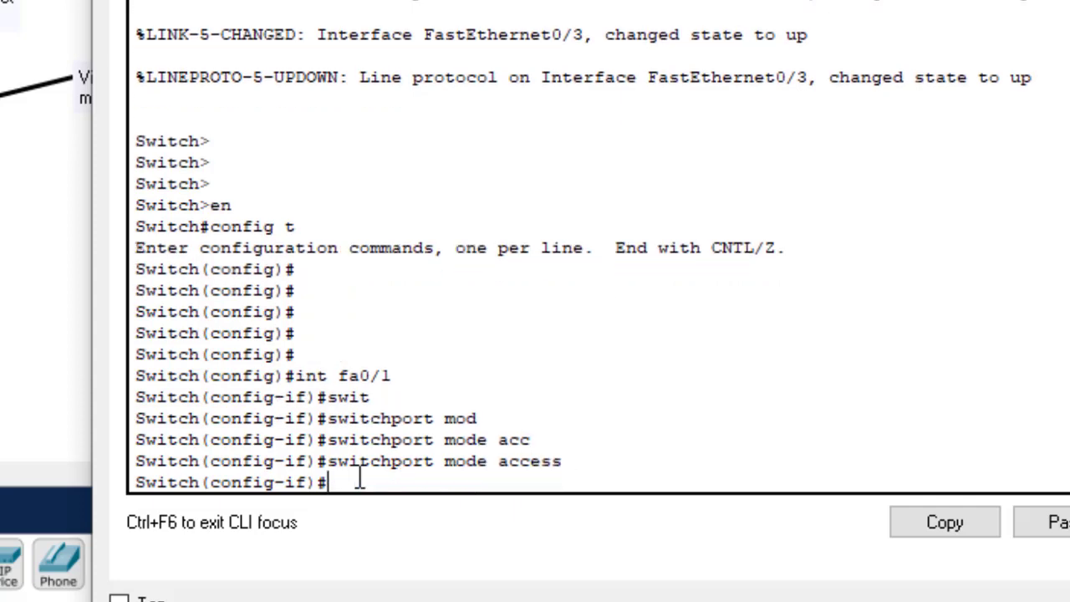
Enable port security on interface fa0/1 with the switchport port-security command.
type("switcp")
key("Tab")
key("BackSpace")
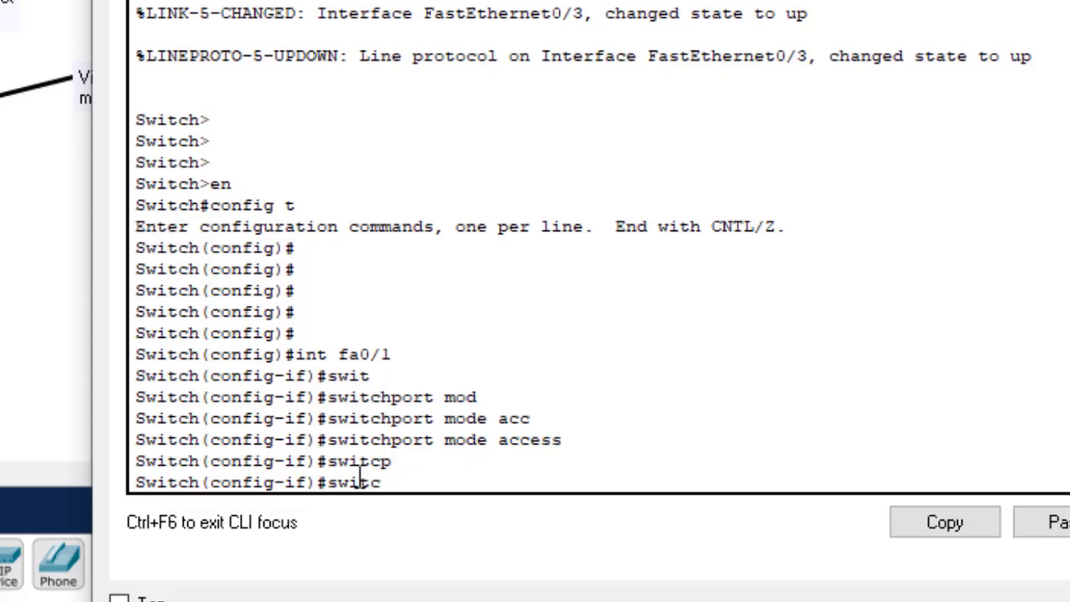
type("h")
key("Tab")
type("por")
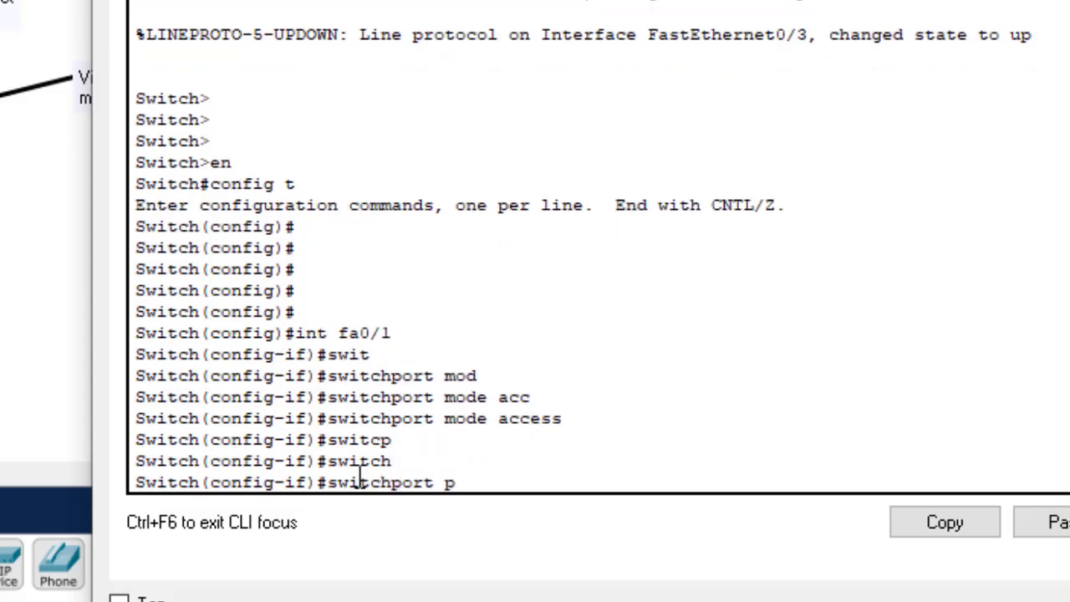
key("Tab")
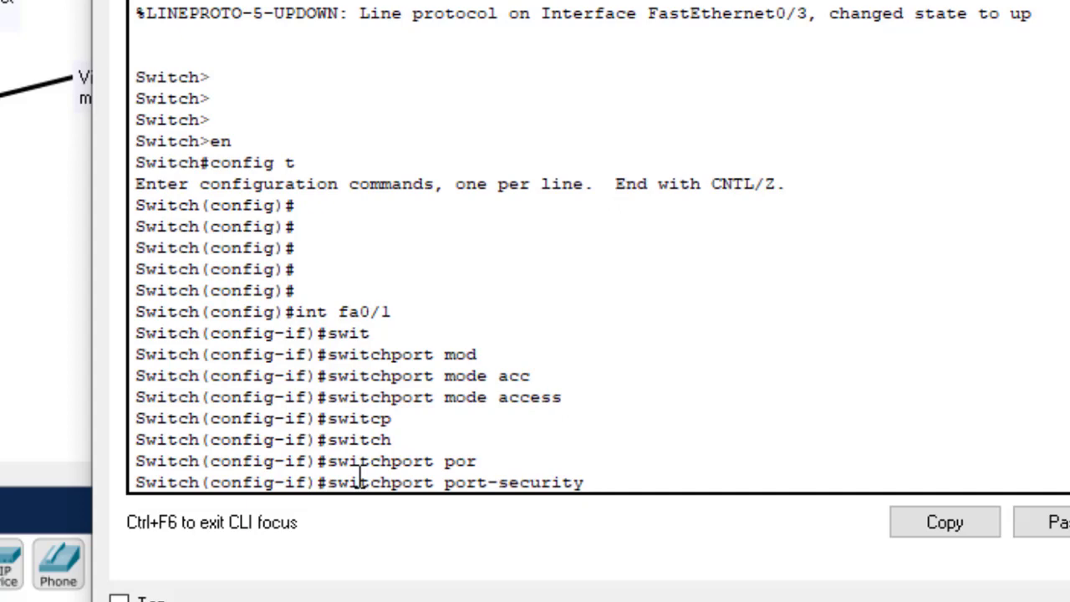
key("Return")
Limit fa0/1 to a maximum of 1 secure MAC address with switchport port-security maximum 1.
type("switcho")
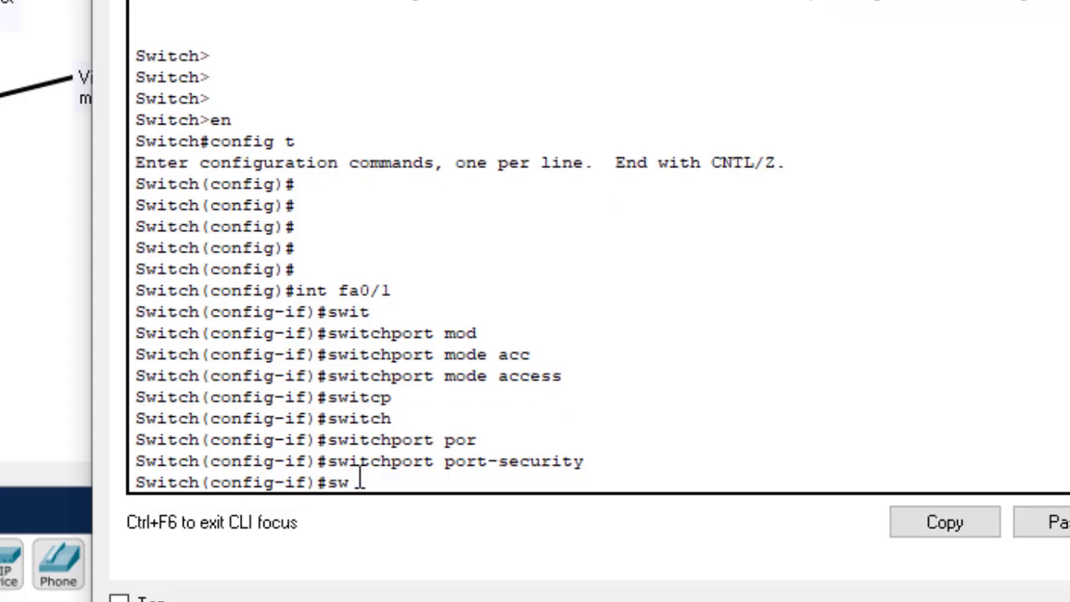
type("r")
key("BackSpace")
key("BackSpace")
key("Tab")
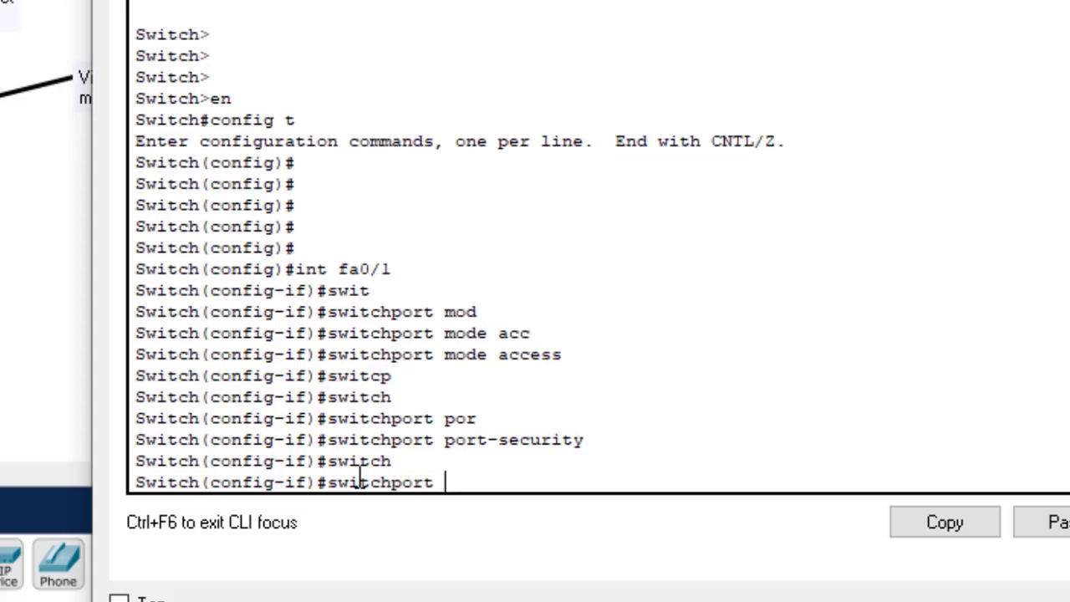
type("port")
key("Tab")
type("max")
key("Tab")
type("1")
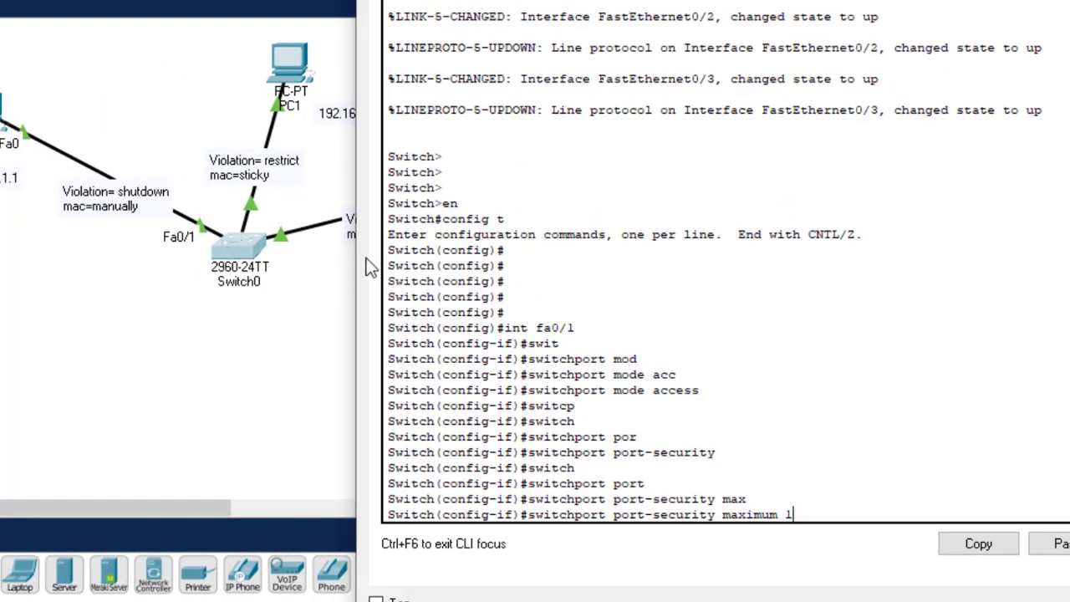
key("Return")
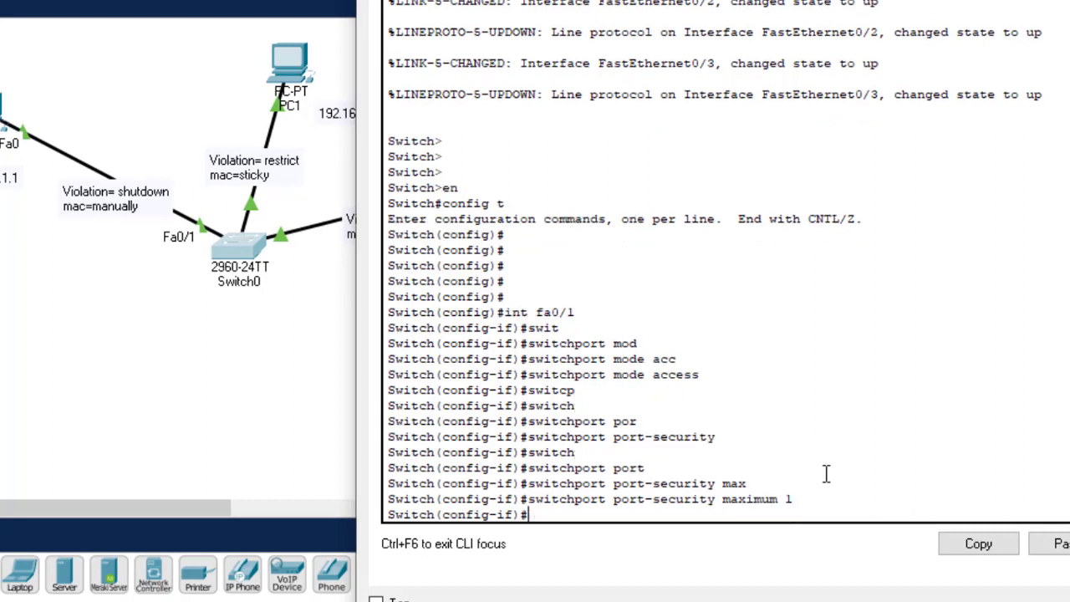
Begin the switchport port-security mac-address command for fa0/1, leaving the address still to fill in.
type("switch")
key("Tab")
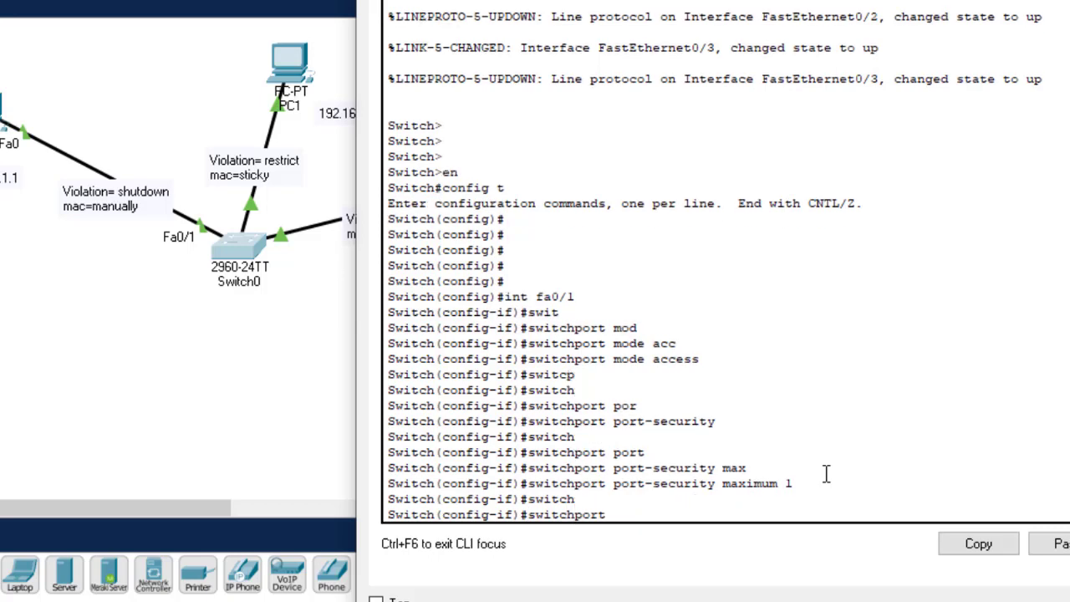
type("por")
key("Tab")
type("mac")
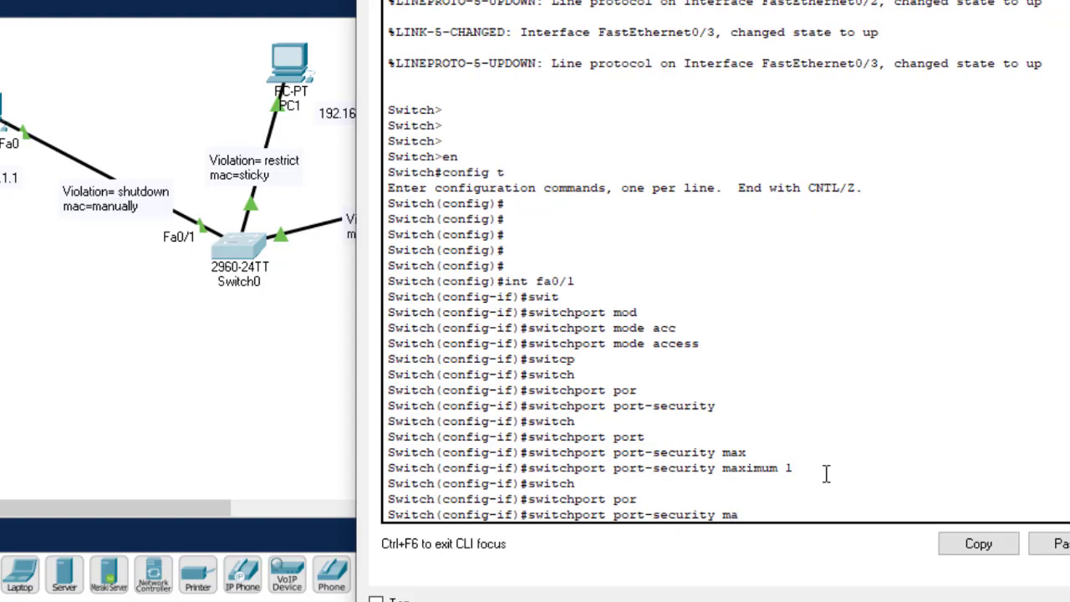
key("Tab")
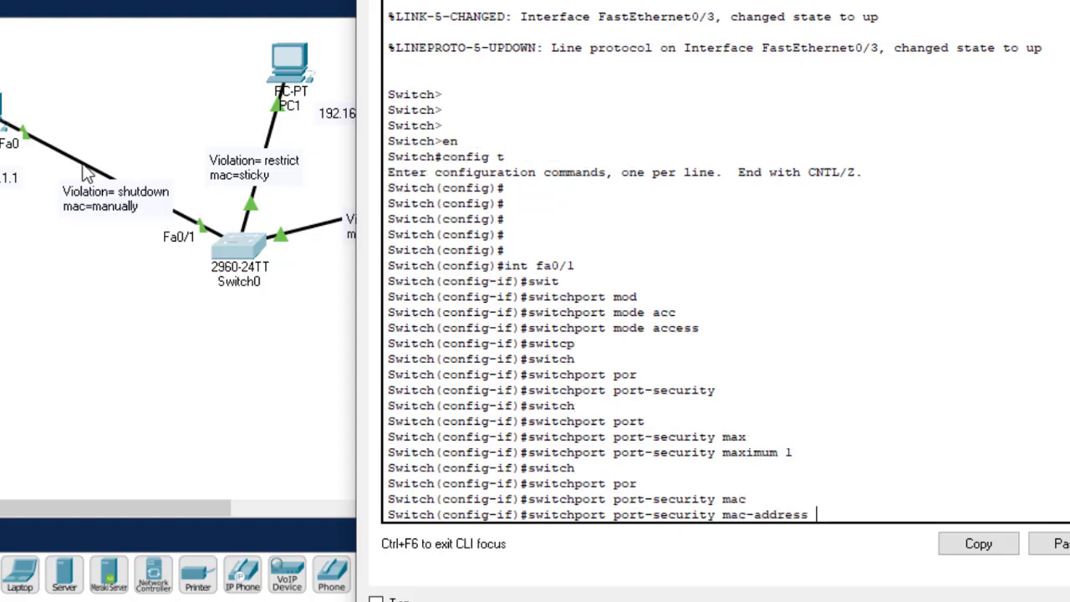
Copy the MAC address of PC0's FastEthernet0 interface from its configuration.
left_click(202, 109)
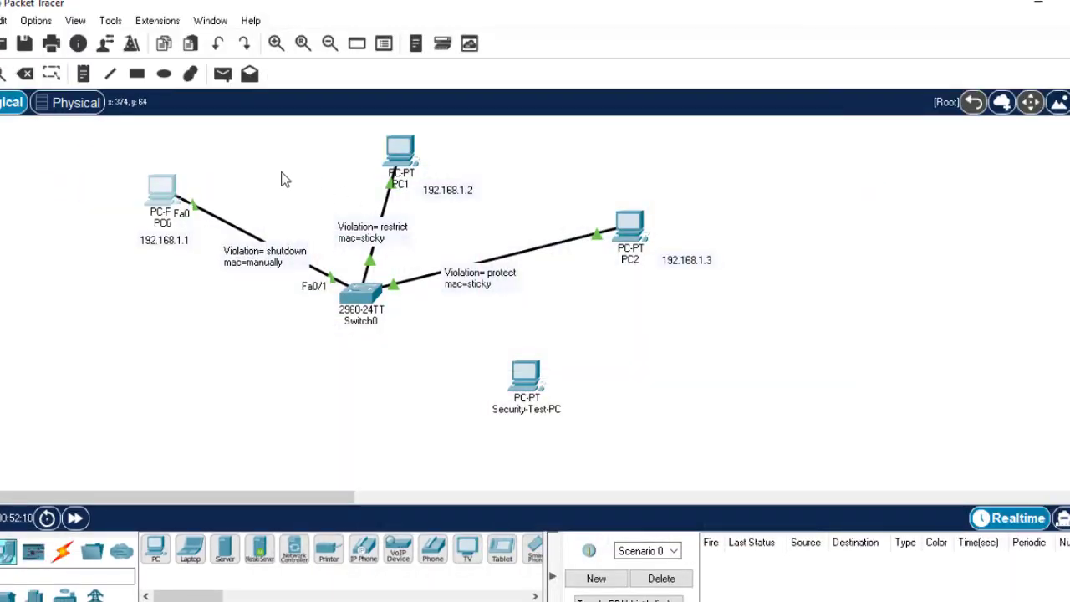
left_click(163, 191)
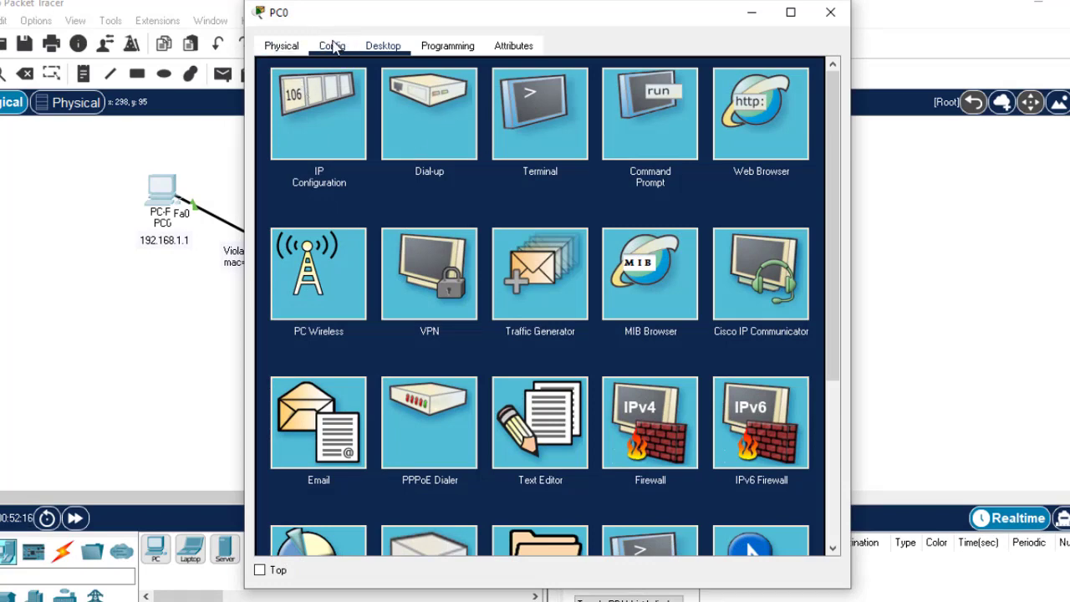
left_click(334, 47)
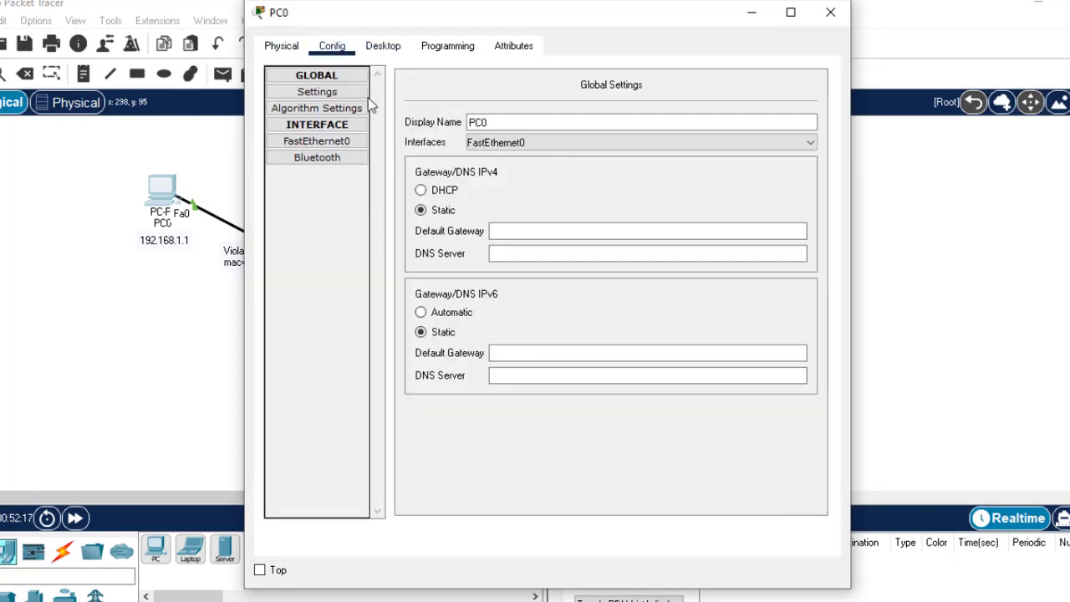
left_click(337, 144)
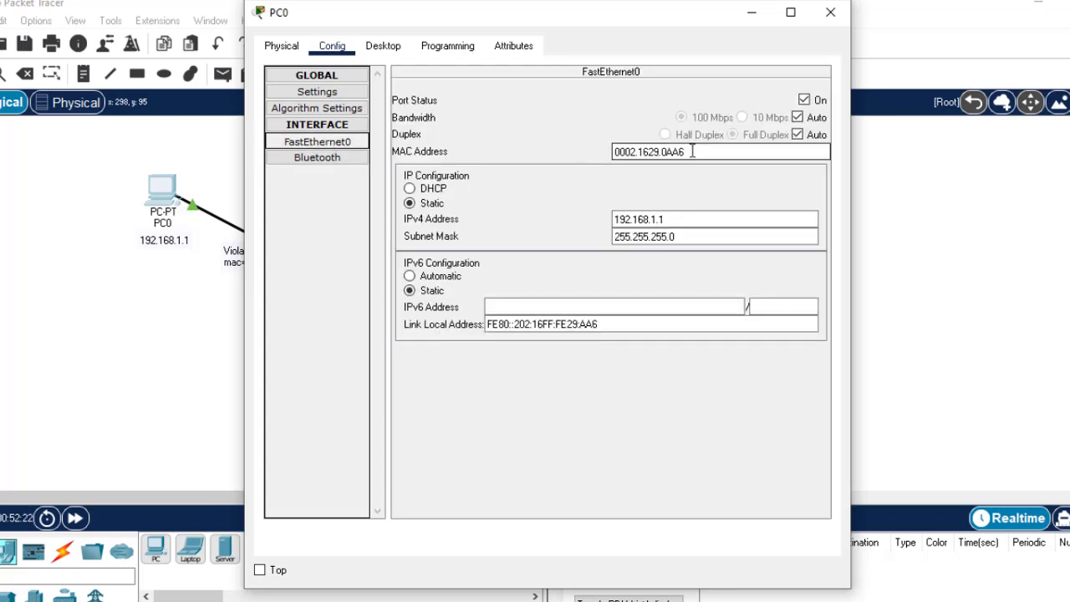
left_click_drag(692, 151, 580, 158)
key("ctrl+c")
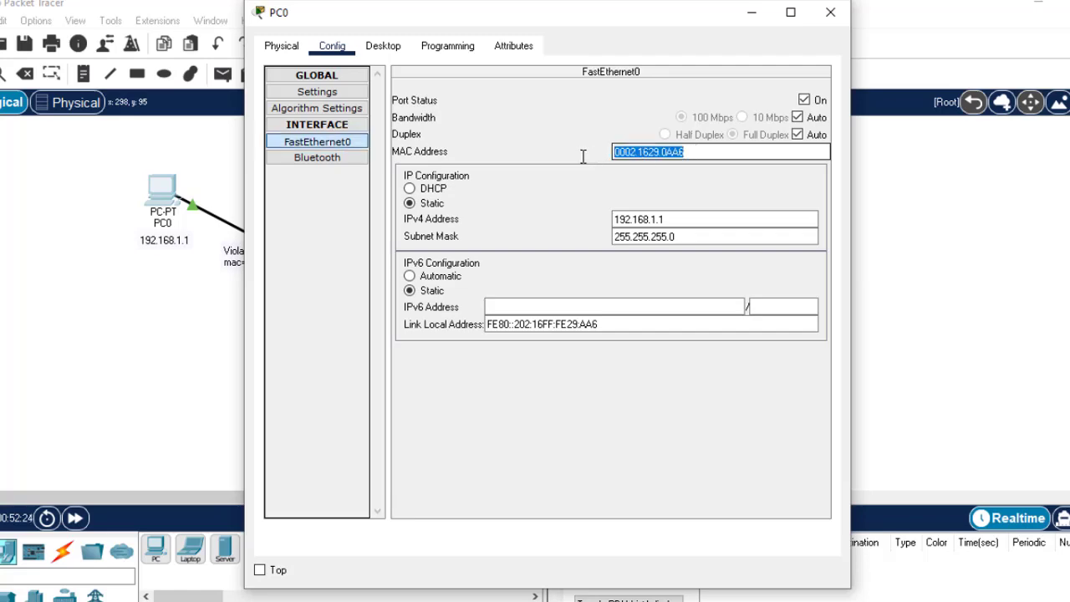
Return to Switch0 and run the pending mac-address command with PC0's copied address 0002.1629.0AA6.
left_click(831, 13)
left_click(360, 301)
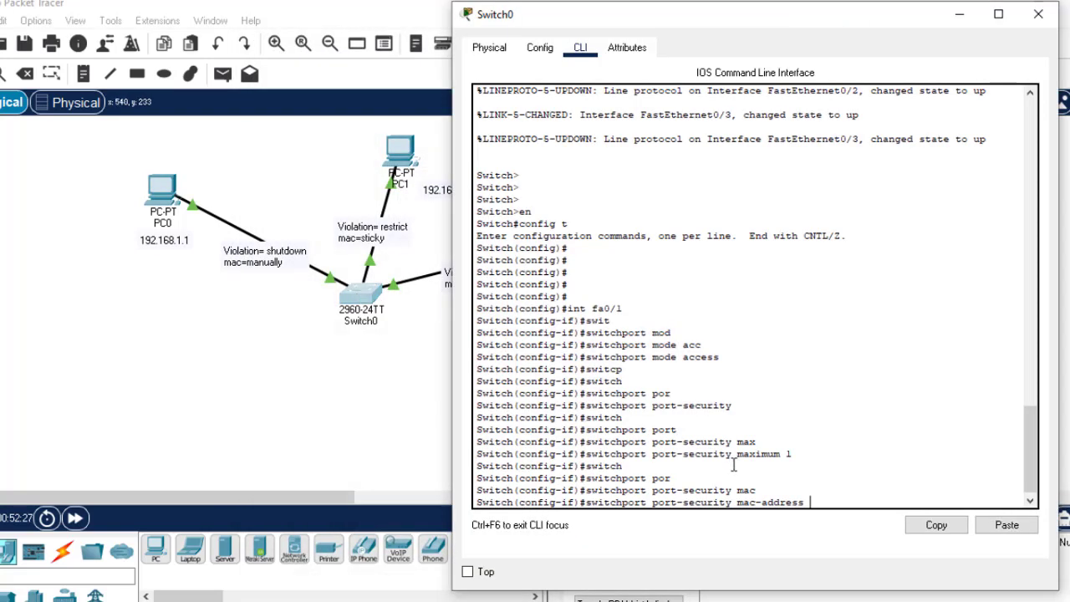
left_click(1011, 533)
key("Return")
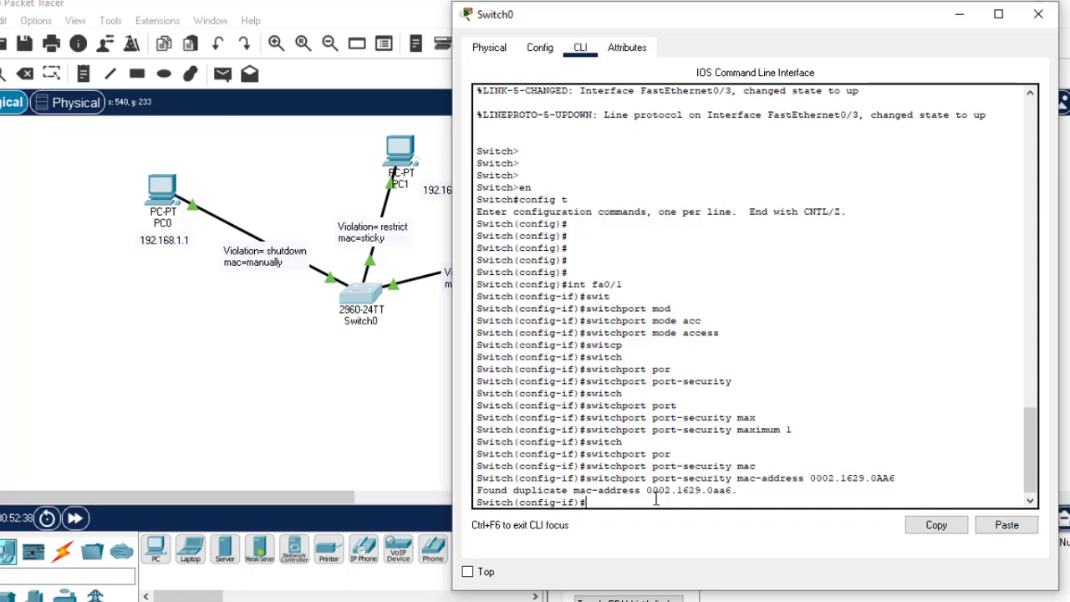
Set the port-security violation mode of fa0/1 to shutdown and save the configuration with do wr.
type("swit")
key("Tab")
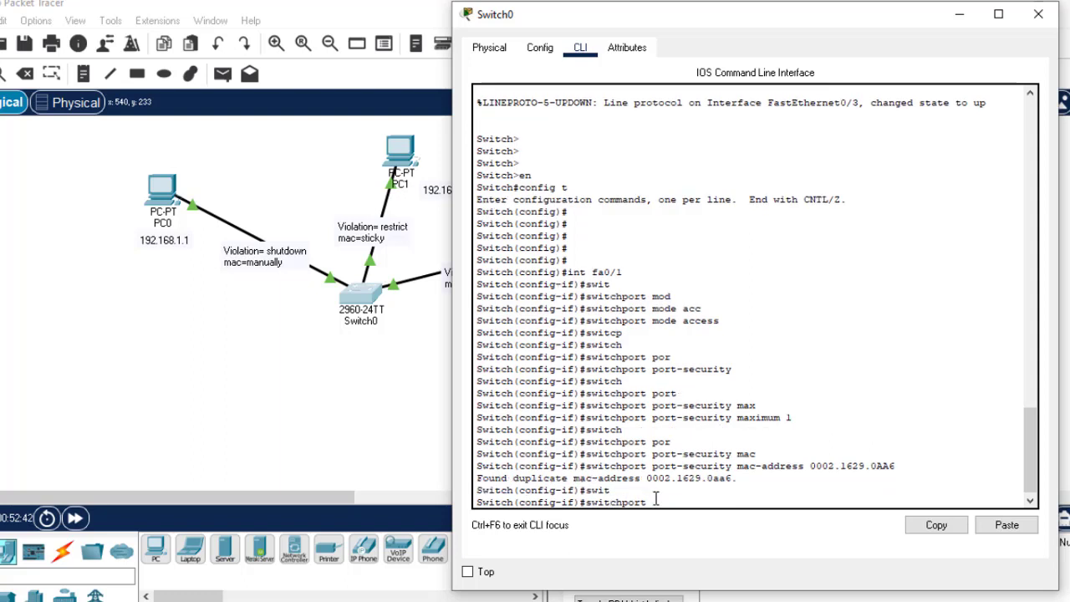
type("por")
key("Tab")
type("vio")
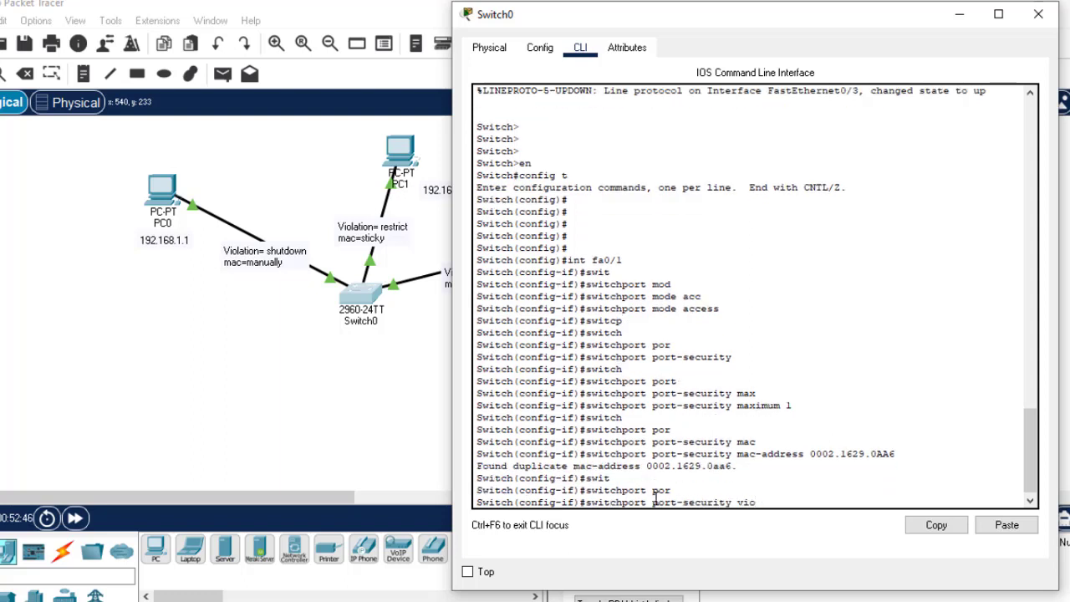
key("Tab")
type("shu")
key("Tab")
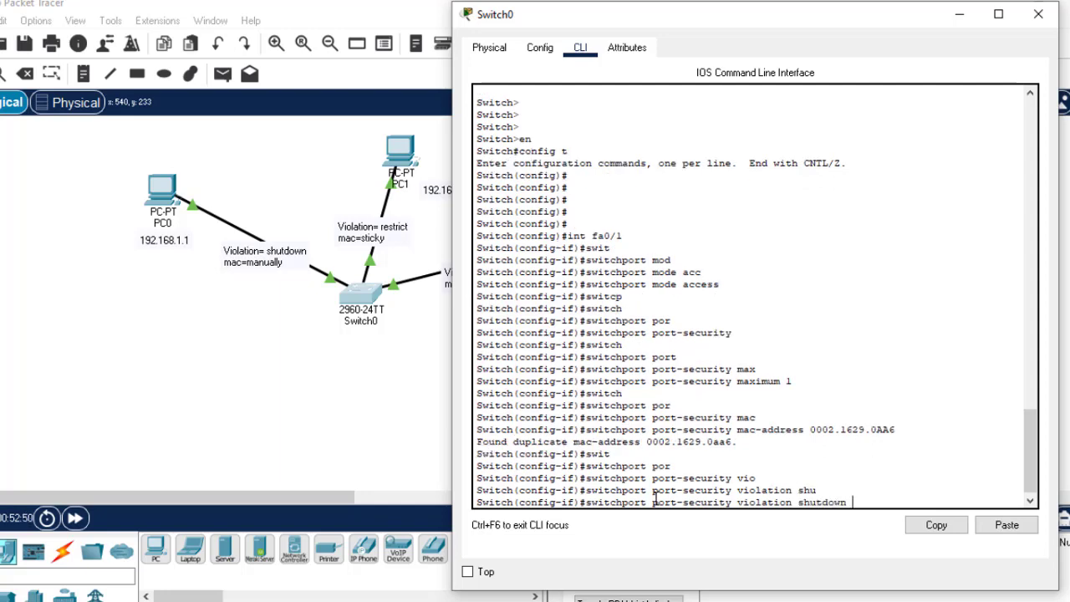
key("Return")
type("do wr")
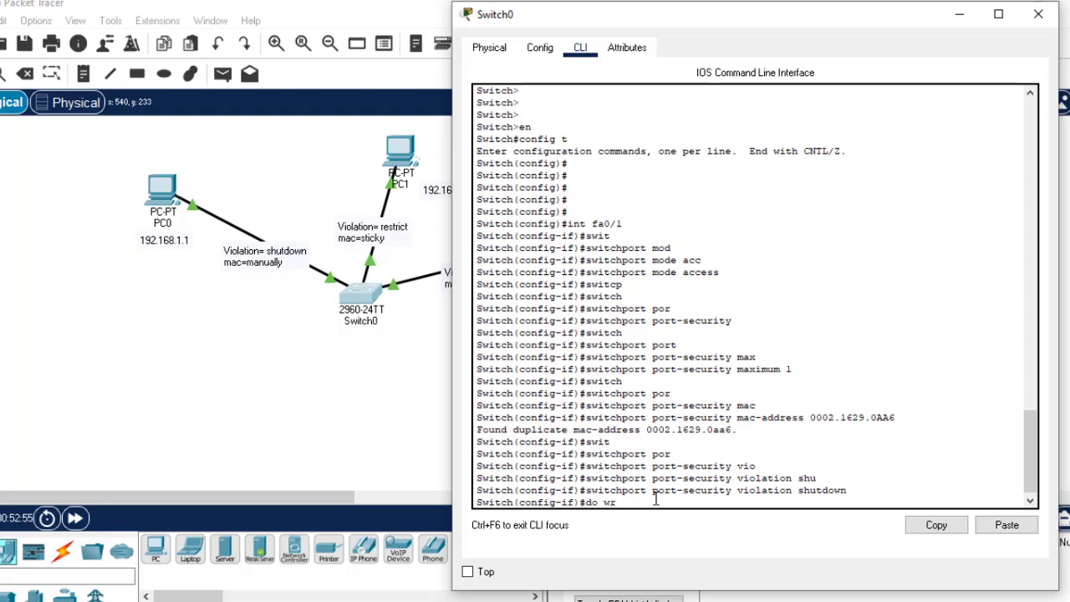
key("Return")
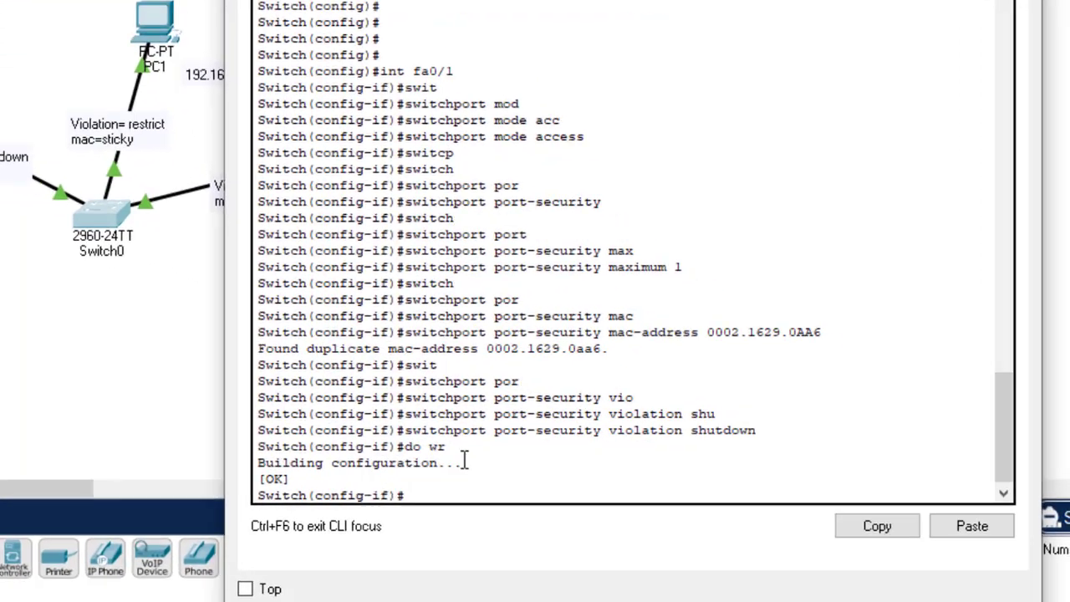
Enter interface fa0/2 on the switch and set it to switchport mode access.
type("i")
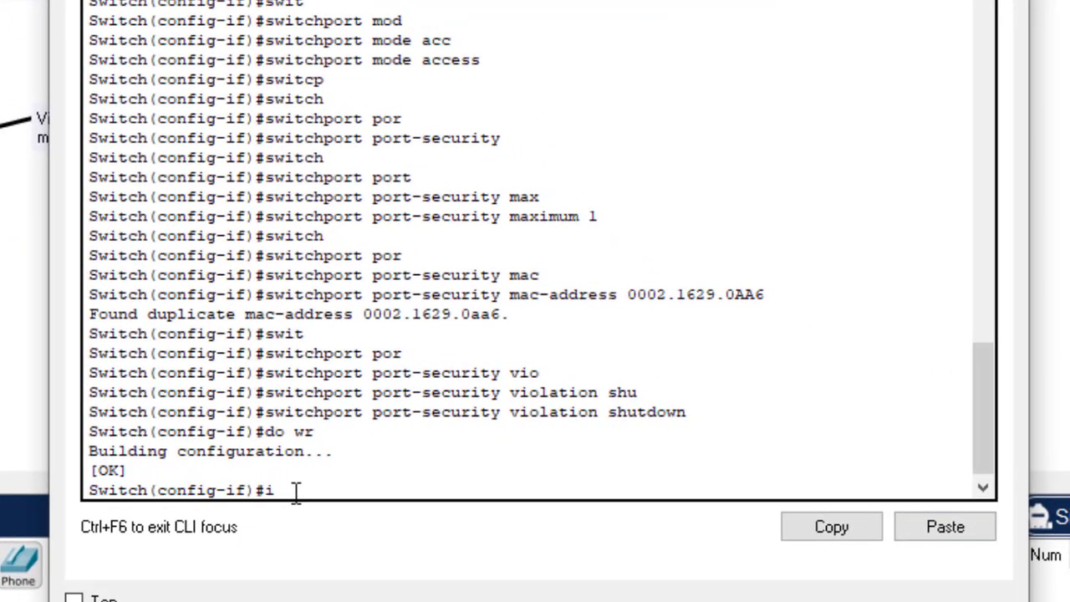
type("nt fa0/2")
key("Return")
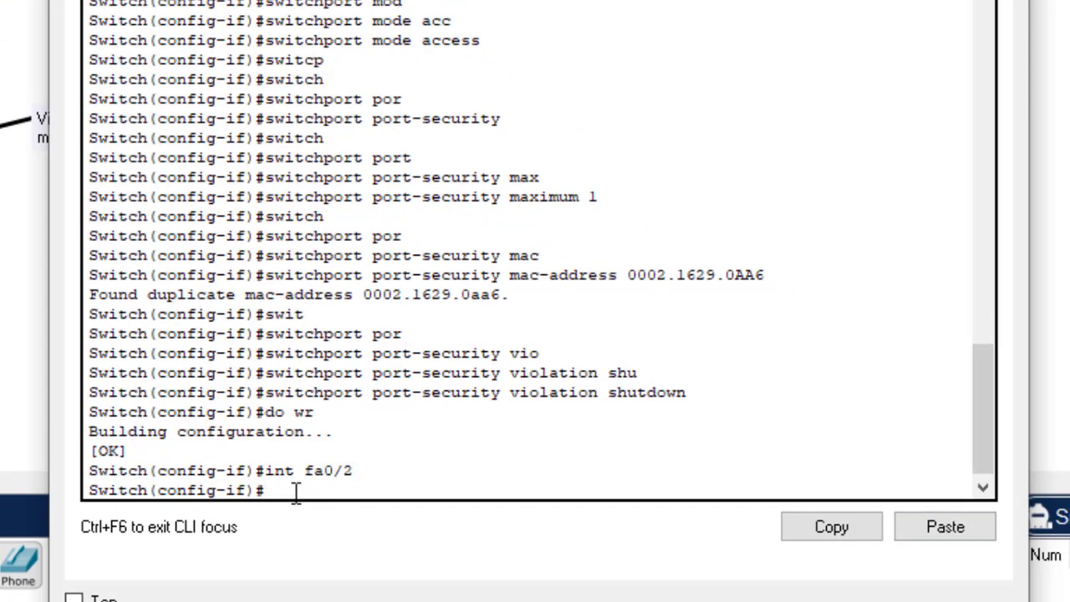
key("Up")
key("Up")
key("Up")
key("Up")
key("Up")
key("Up")
key("Up")
key("Up")
key("Down")
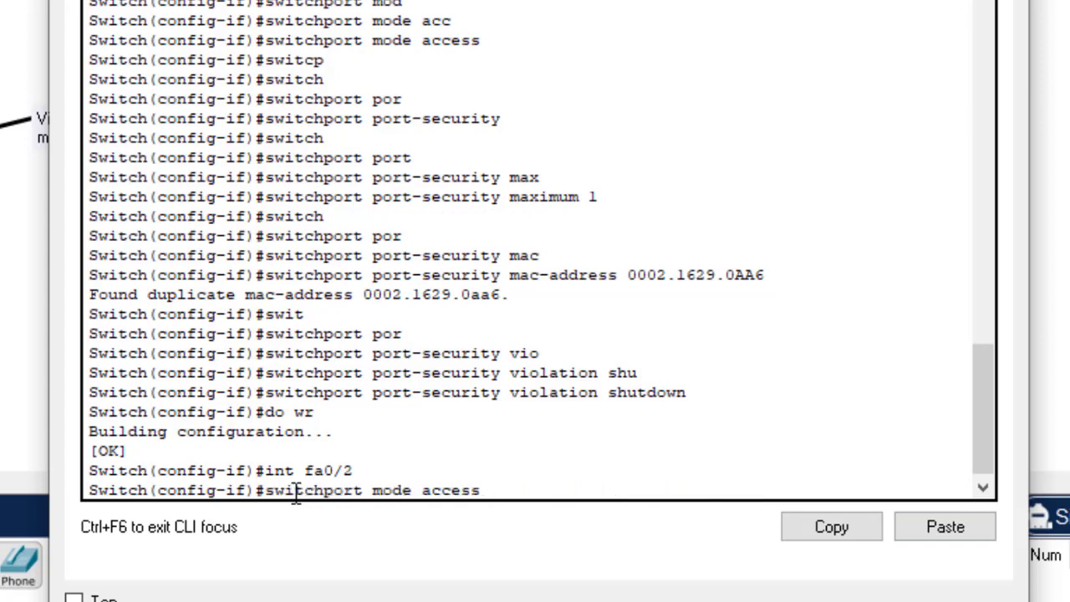
key("Return")
Enable port security on fa0/2 with the switchport port-security command.
key("Up")
key("Up")
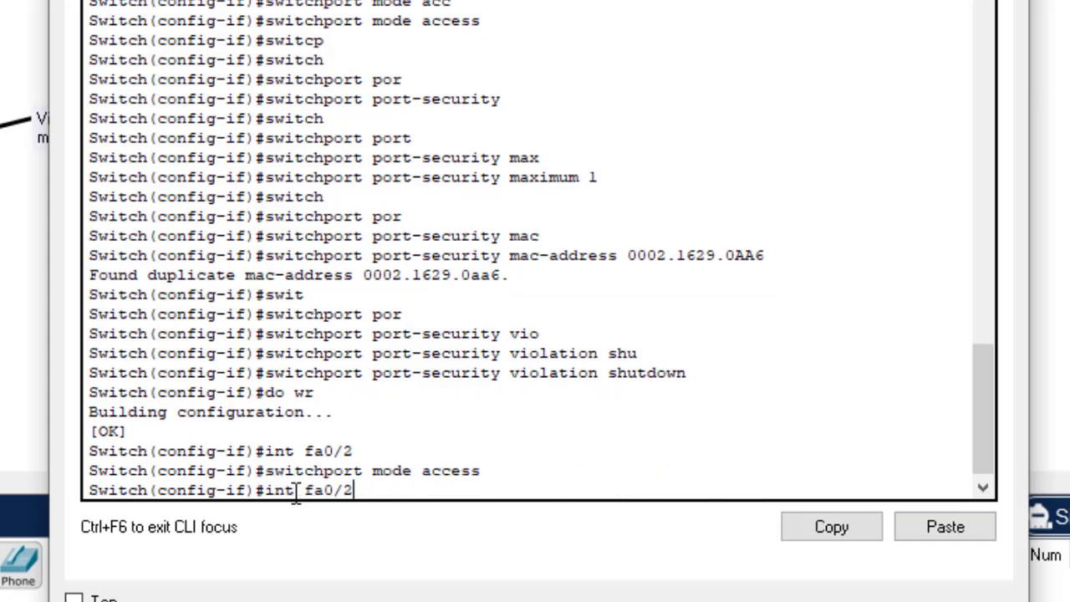
key("Down")
key("Down")
key("Up")
key("Up")
key("Up")
key("Up")
key("Up")
key("Up")
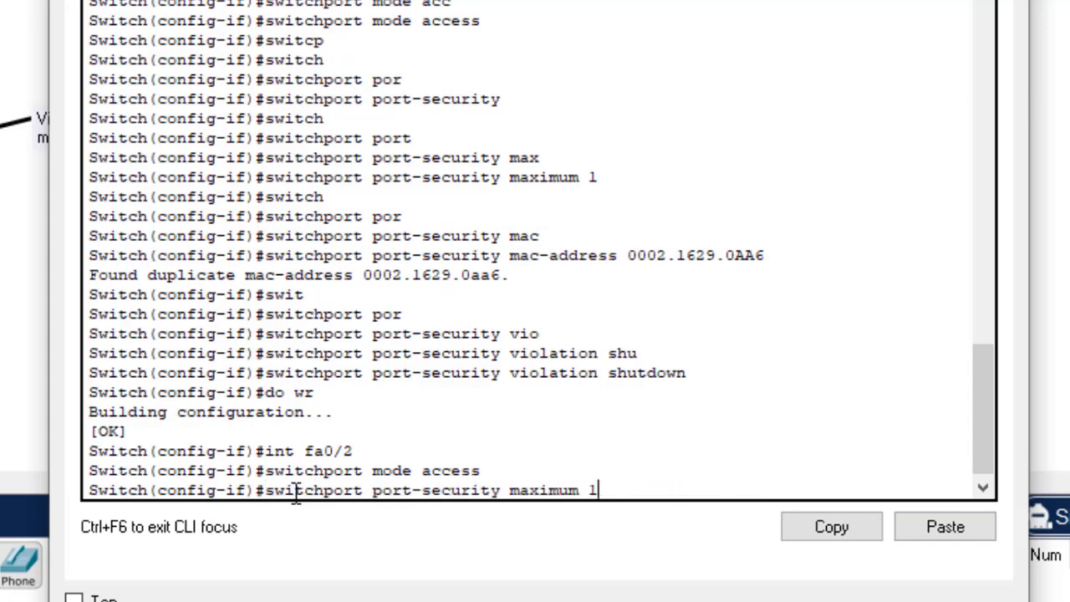
key("Up")
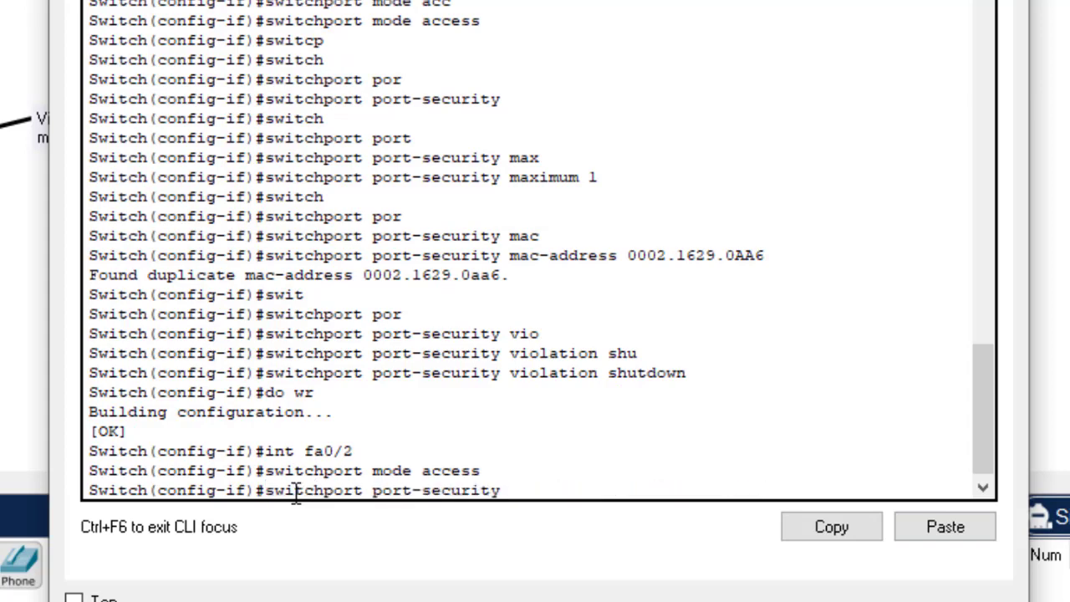
key("Return")
Limit fa0/2 to one secure MAC address with switchport port-security maximum 1.
key("Up")
key("Up")
key("Up")
key("Up")
key("Up")
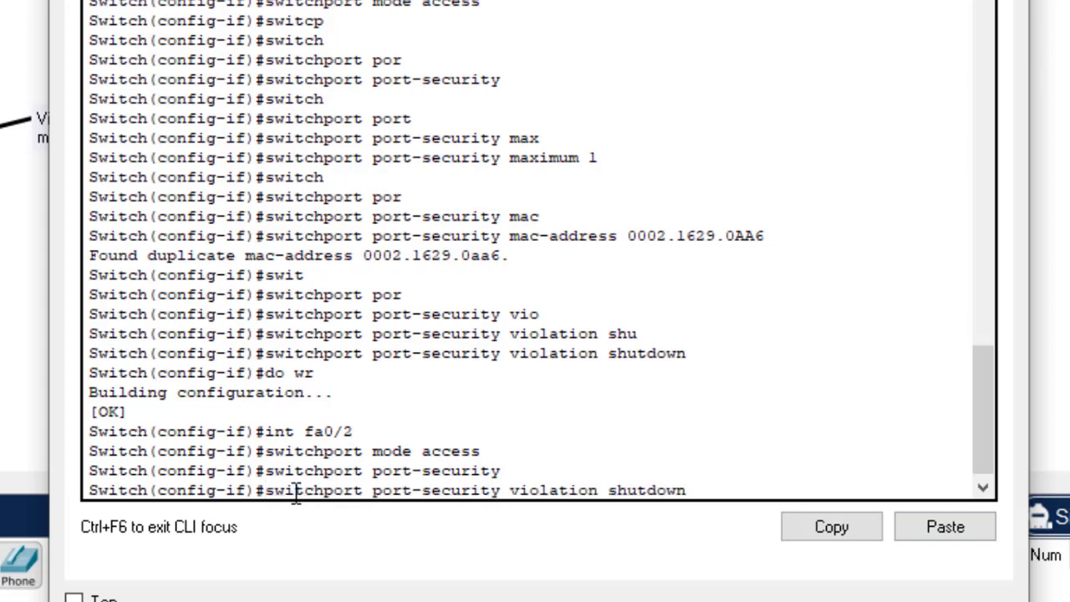
key("Up")
key("Up")
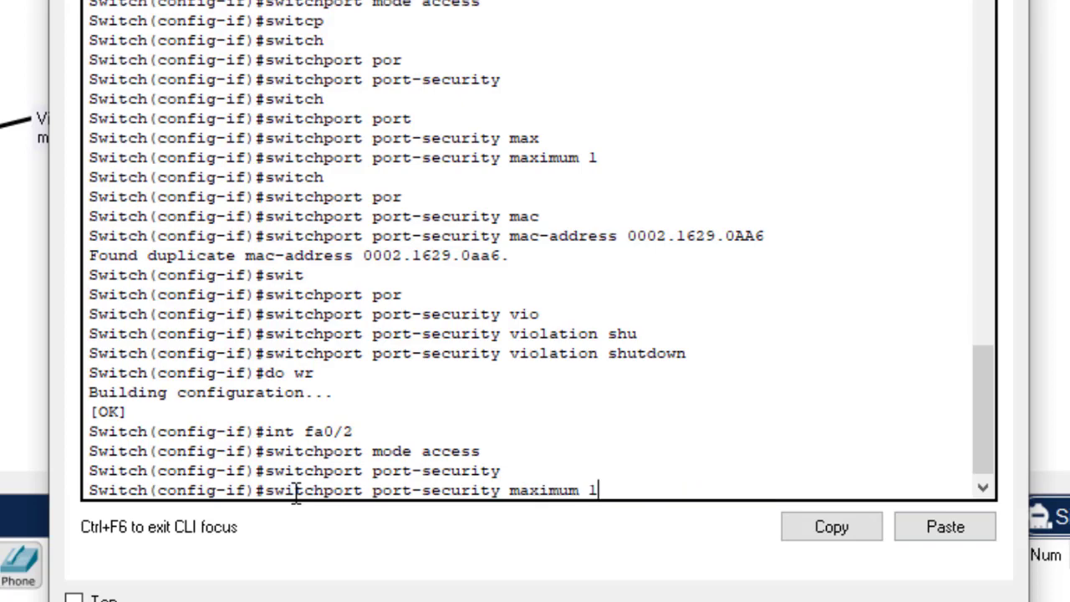
key("BackSpace")
type("1")
key("Return")
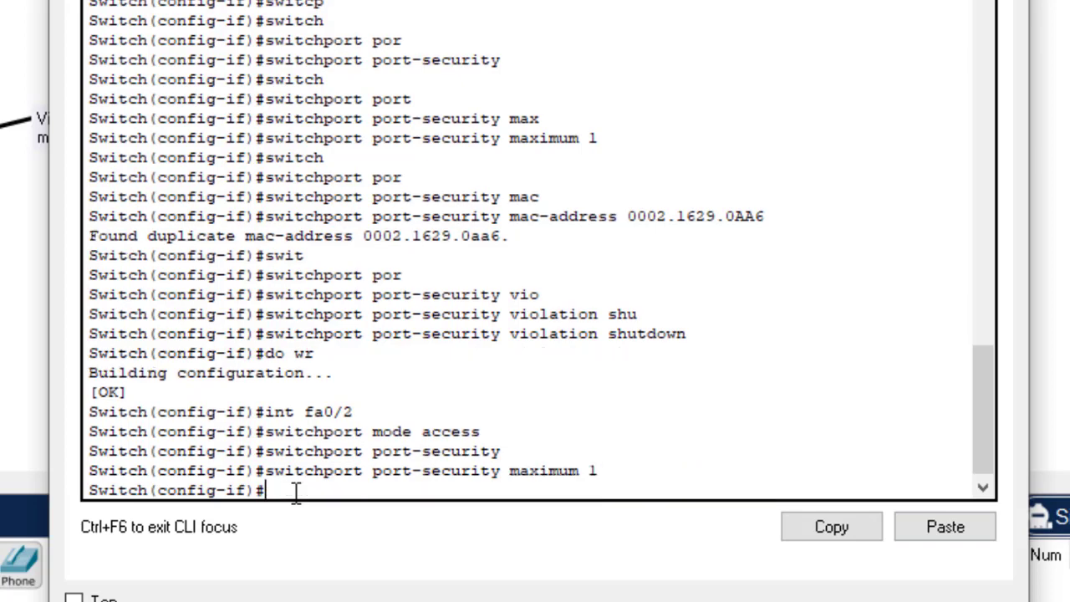
Set fa0/2 to learn its secure MAC address dynamically with switchport port-security mac-address sticky.
key("Up")
key("Up")
key("Up")
key("Up")
key("Up")
key("Up")
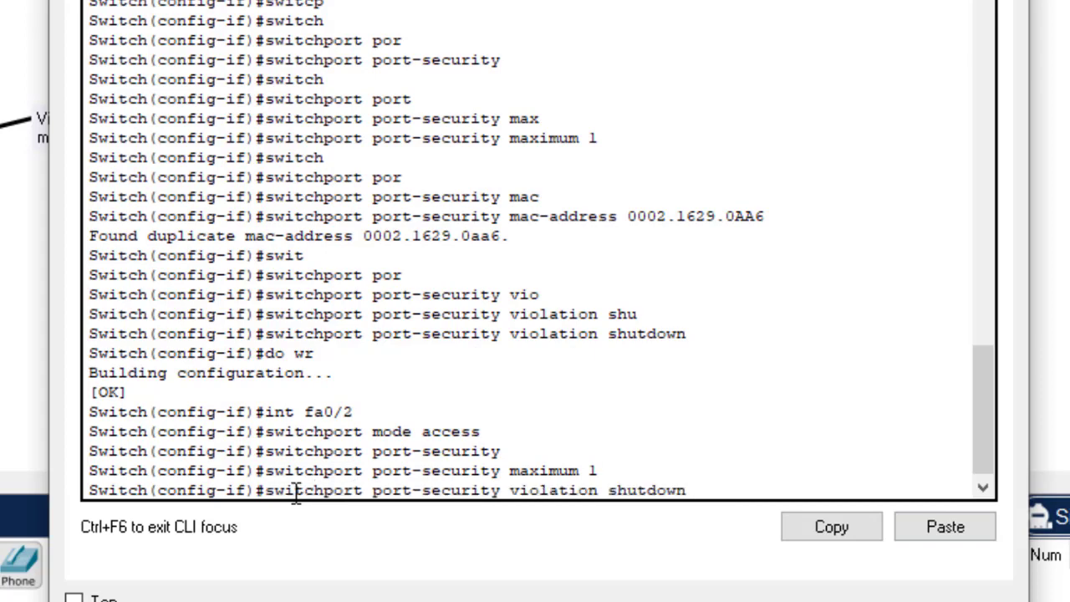
key("Up")
key("BackSpace")
key("BackSpace")
key("BackSpace")
key("BackSpace")
key("BackSpace")
key("BackSpace")
key("BackSpace")
key("BackSpace")
key("BackSpace")
key("BackSpace")
key("BackSpace")
key("BackSpace")
key("BackSpace")
key("BackSpace")
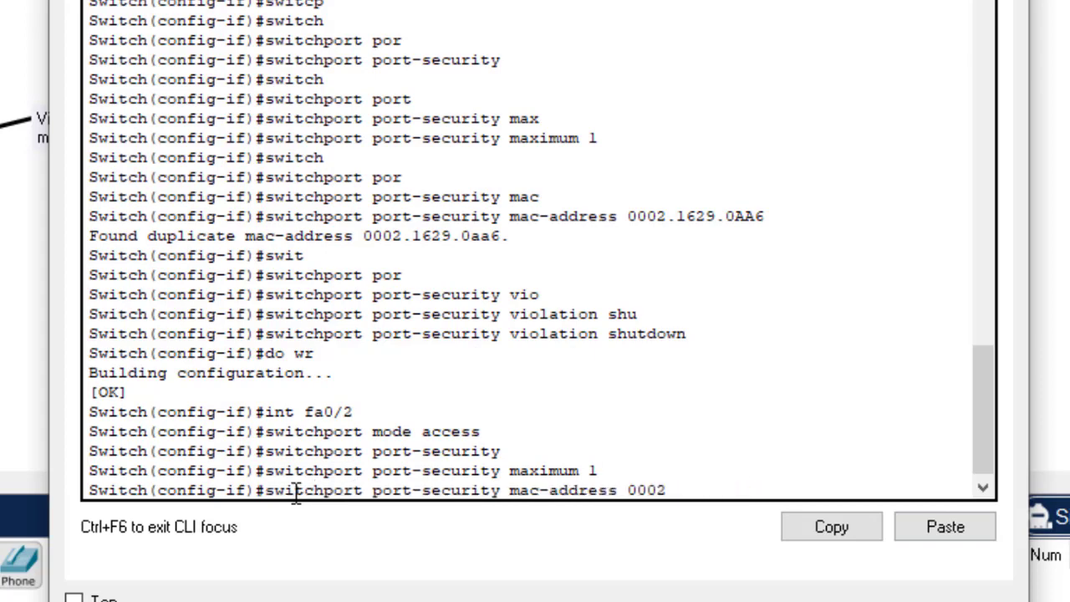
type("sticky")
key("Return")
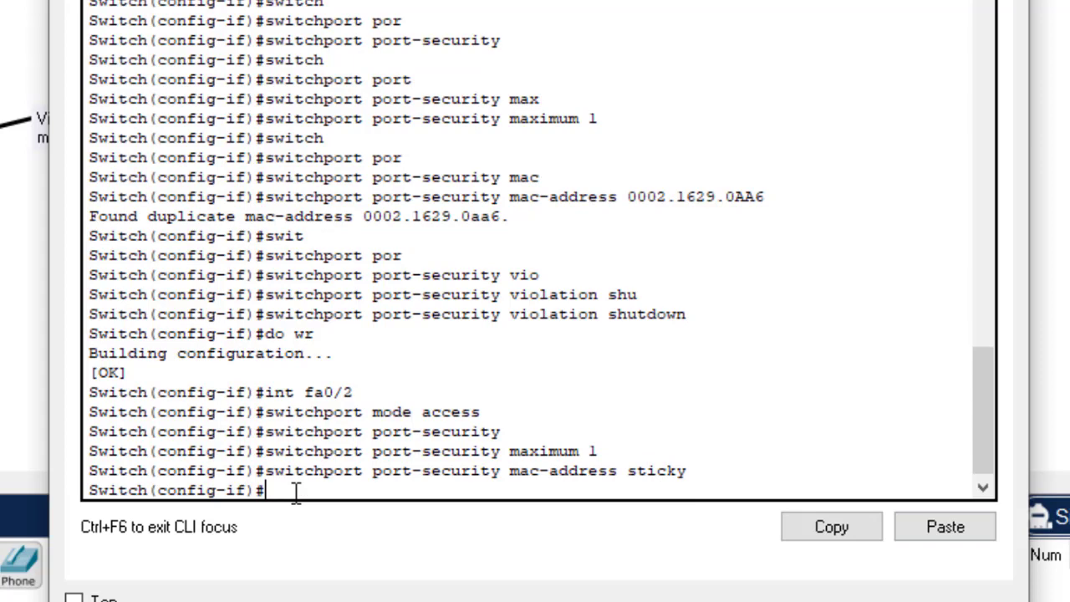
Set the port-security violation mode of fa0/2 to restrict.
key("Up")
key("Up")
key("Up")
key("Up")
key("Up")
key("Up")
key("Up")
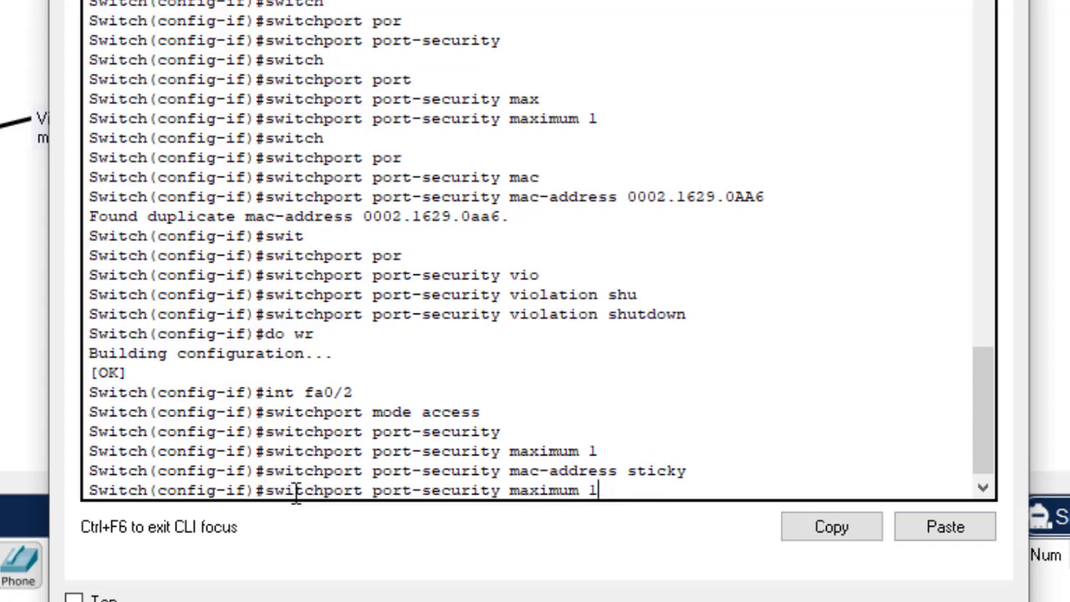
key("Up")
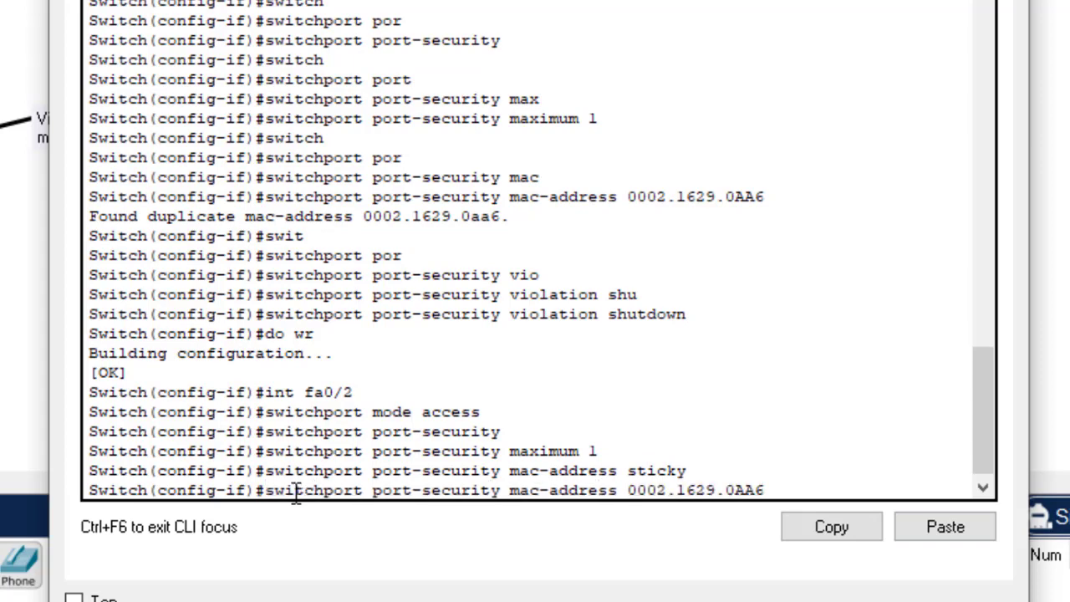
key("Up")
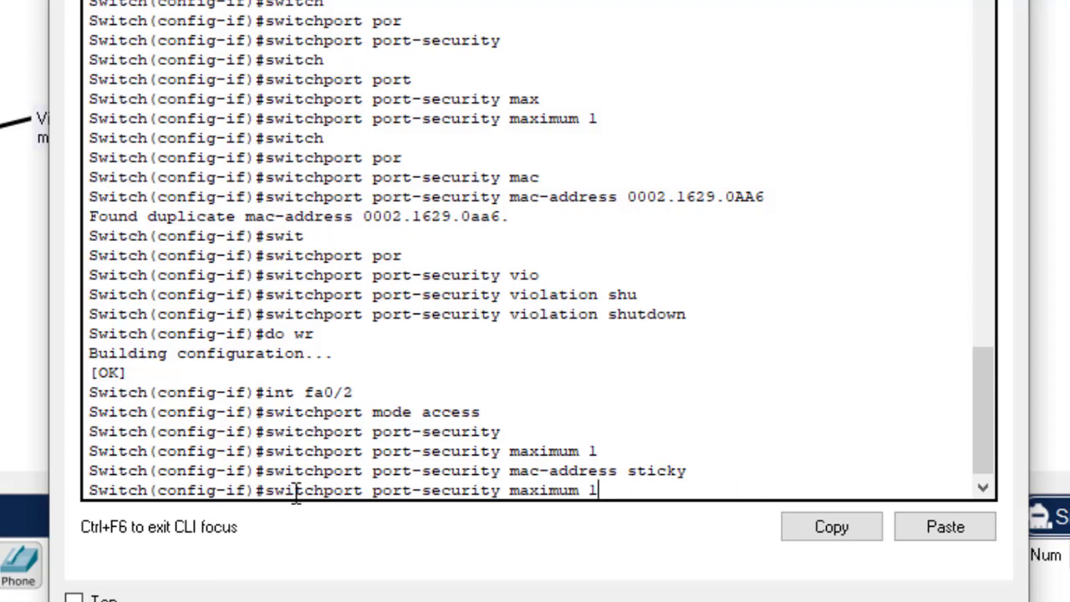
key("Up")
key("Up")
key("Up")
key("Up")
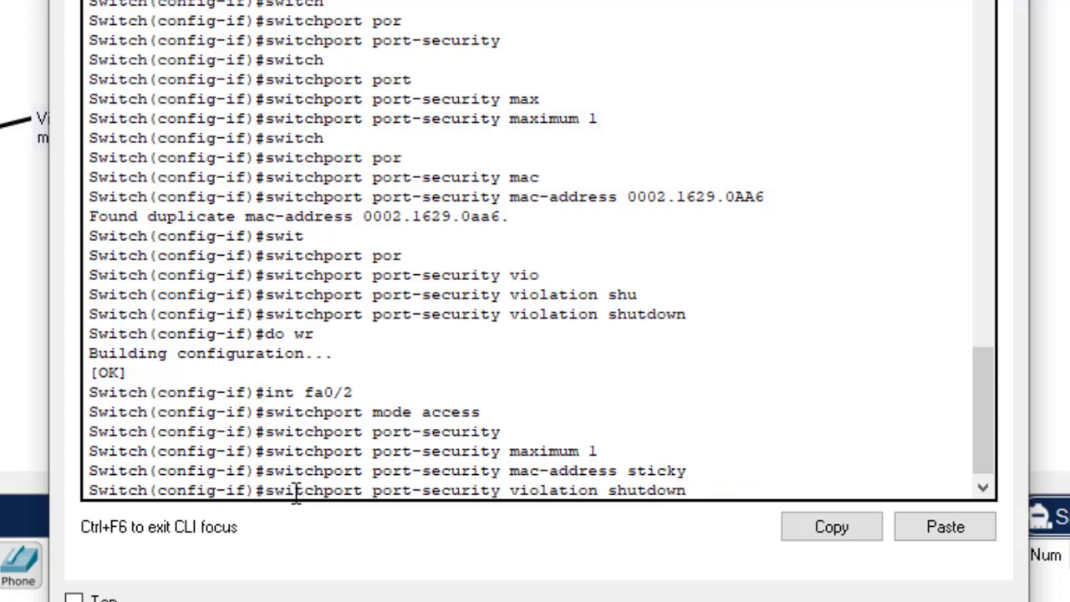
key("BackSpace")
key("BackSpace")
key("BackSpace")
key("BackSpace")
key("BackSpace")
key("BackSpace")
key("BackSpace")
key("BackSpace")
type("restr")
key("Tab")
key("Return")
Save the switch configuration with do wr and add a few blank prompt lines.
type("do wr")
key("Return")
key("Return")
key("Return")
key("Return")
key("Return")
key("Return")
Enter interface fa0/3 and set it to switchport mode access.
type("itch(config-if)#i")
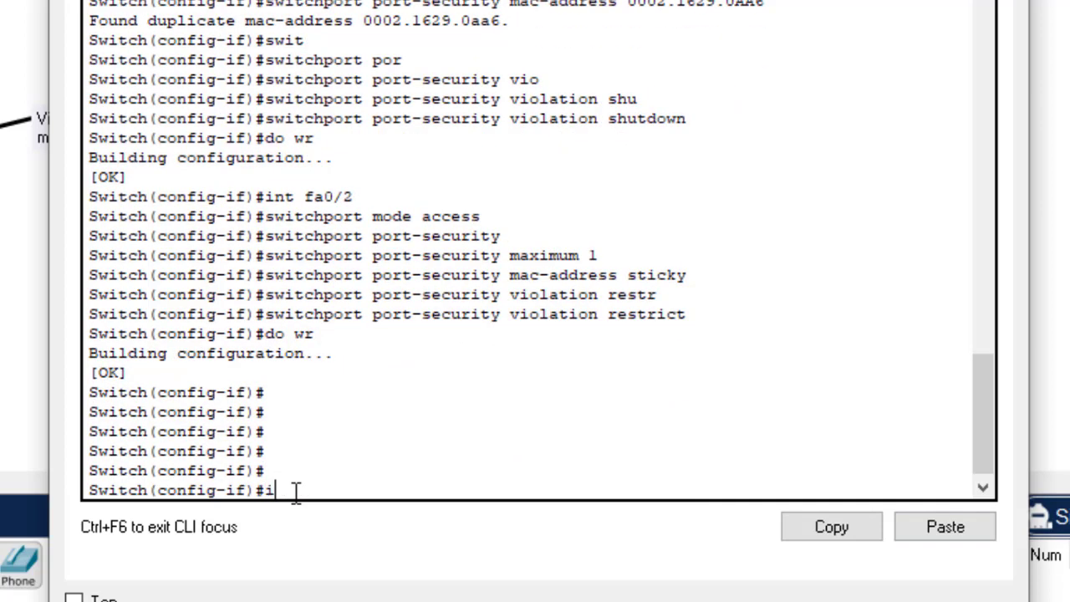
key("Up")
key("Up")
key("Up")
key("Up")
key("Up")
key("Up")
key("Up")
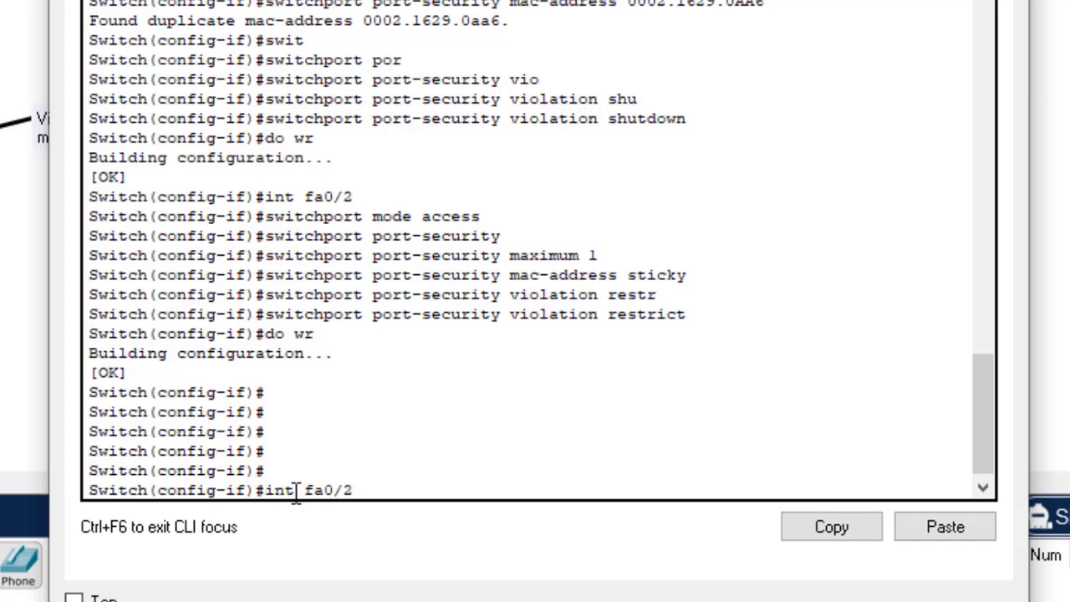
key("BackSpace")
type("3")
key("Return")
key("Up")
key("Up")
key("Up")
key("Up")
key("Up")
key("Up")
key("Up")
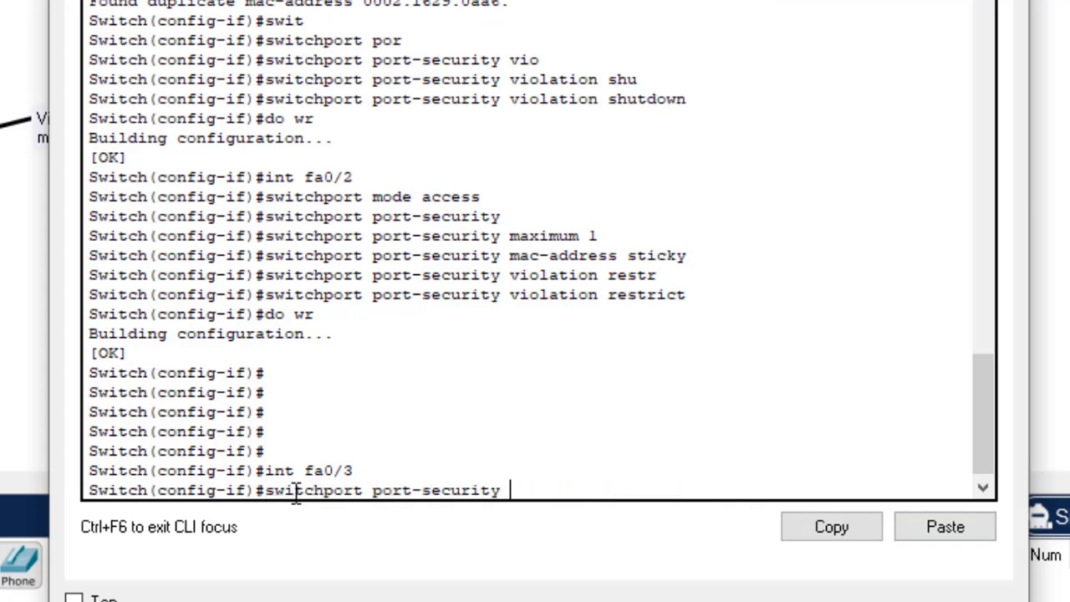
key("Return")
Enable port security on fa0/3 with the switchport port-security command.
key("Up")
key("Up")
key("Up")
key("Up")
key("Up")
key("Up")
key("Up")
key("Up")
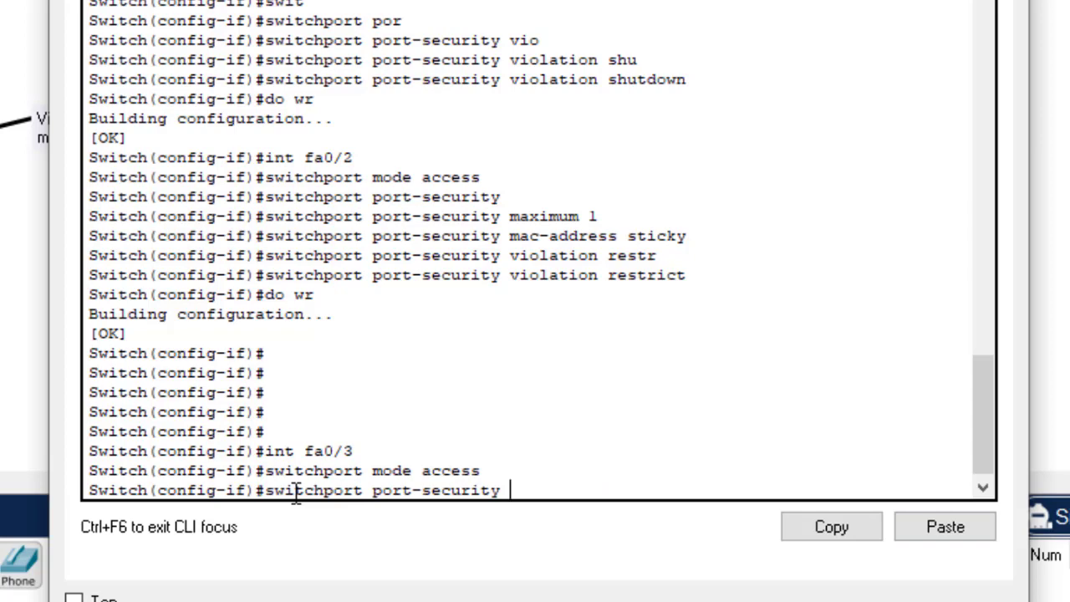
key("Return")
Limit fa0/3 to one secure MAC address with switchport port-security maximum 1.
key("Up")
key("Up")
key("Up")
key("Up")
key("Up")
key("Up")
key("Up")
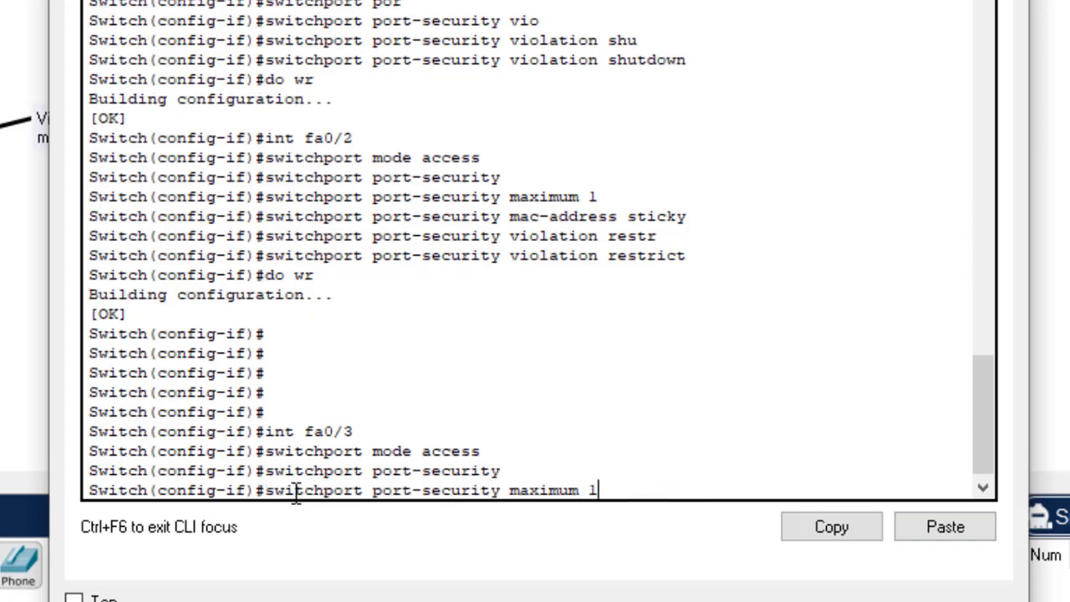
key("Return")
Set fa0/3 to sticky MAC learning with switchport port-security mac-address sticky.
key("Up")
key("Up")
key("Up")
key("Up")
key("Up")
key("Up")
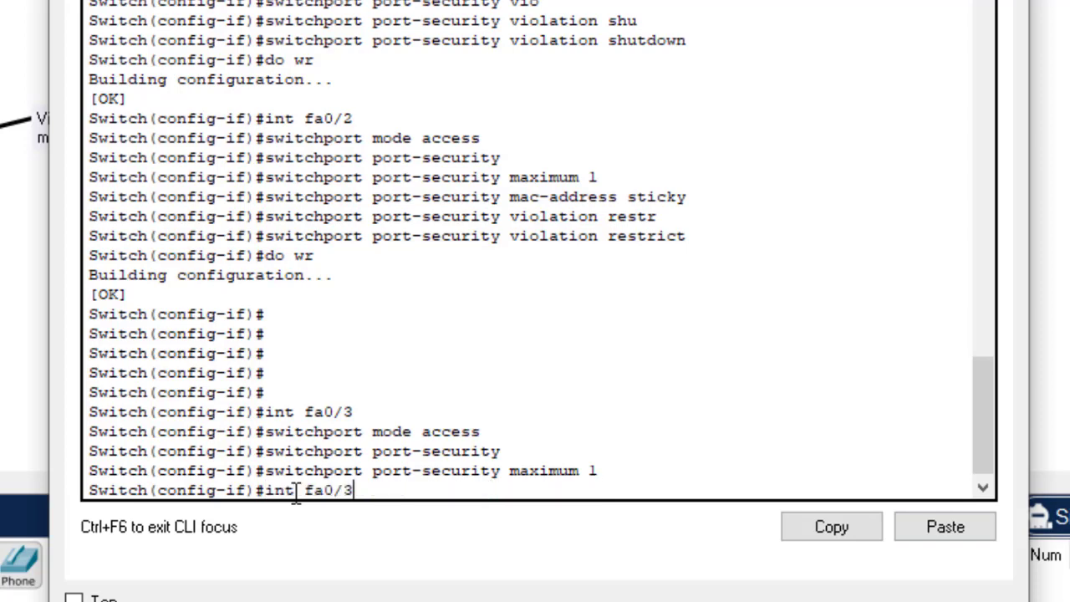
key("Up")
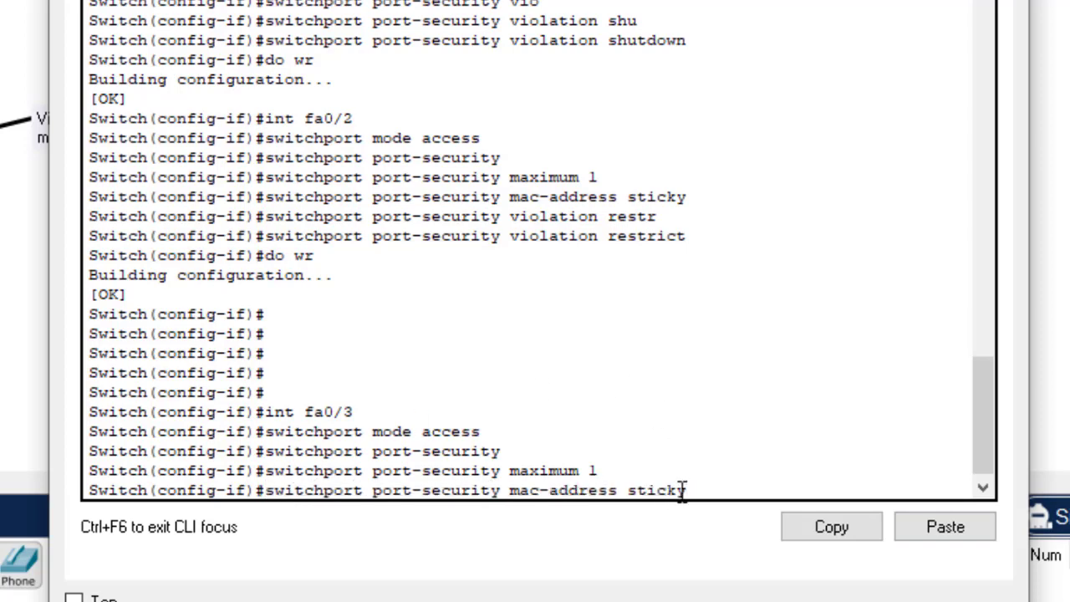
key("Return")
Set the port-security violation mode of fa0/3 to protect and save the configuration with do wr.
key("Up")
key("Up")
key("Up")
key("Up")
key("Up")
key("Up")
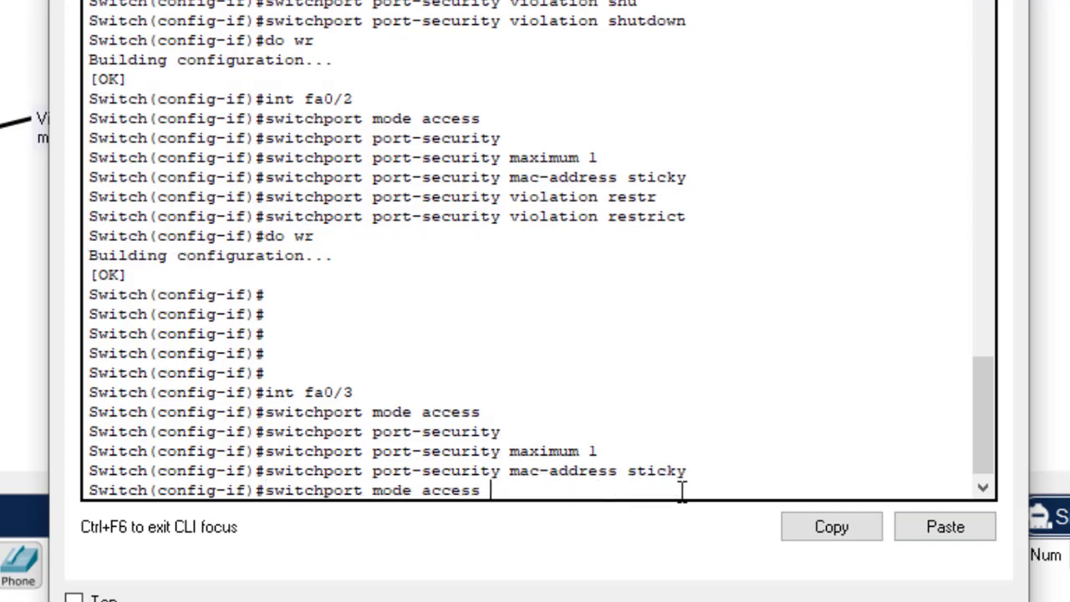
key("Up")
key("Up")
key("Up")
key("Down")
key("BackSpace")
key("BackSpace")
key("BackSpace")
key("BackSpace")
key("BackSpace")
key("BackSpace")
key("BackSpace")
key("BackSpace")
type("protect")
key("Return")
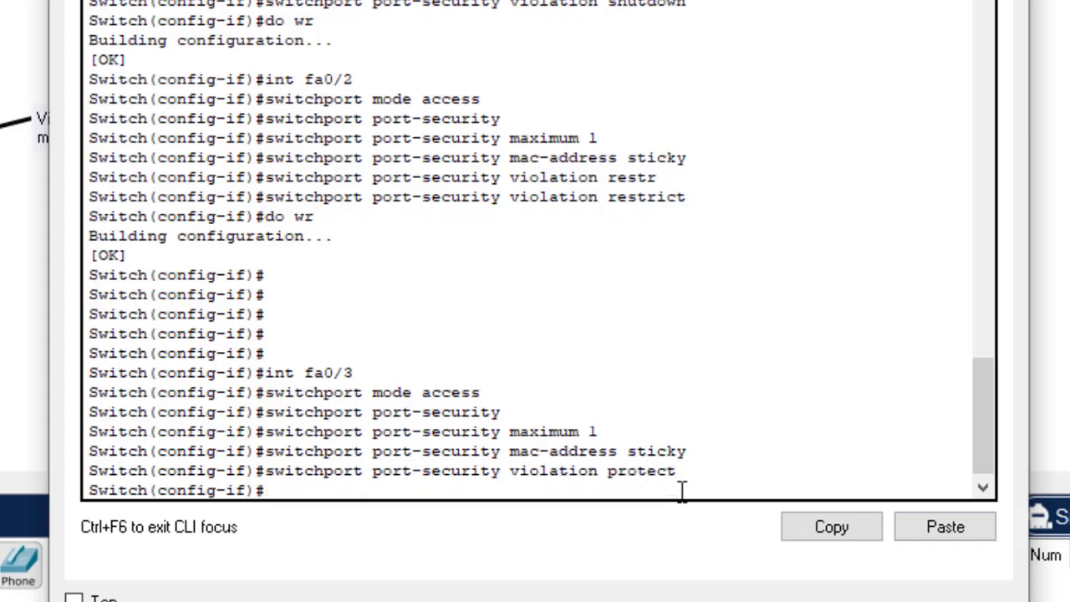
type("do wr")
key("Return")
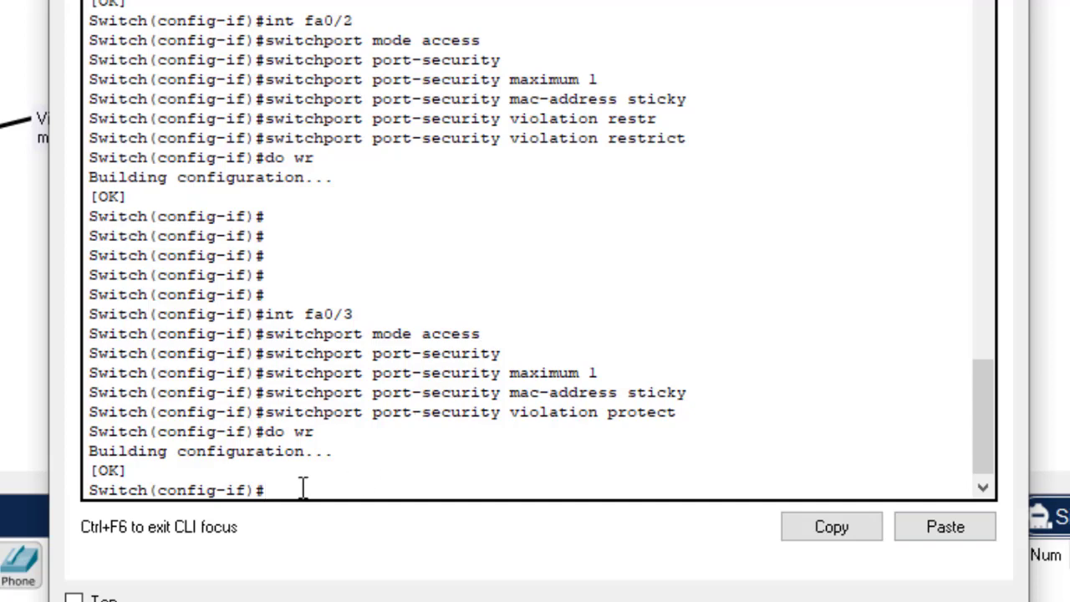
Display the port-security summary with do sh port-security and check the security action listed for Fa0/2.
type("do sh port")
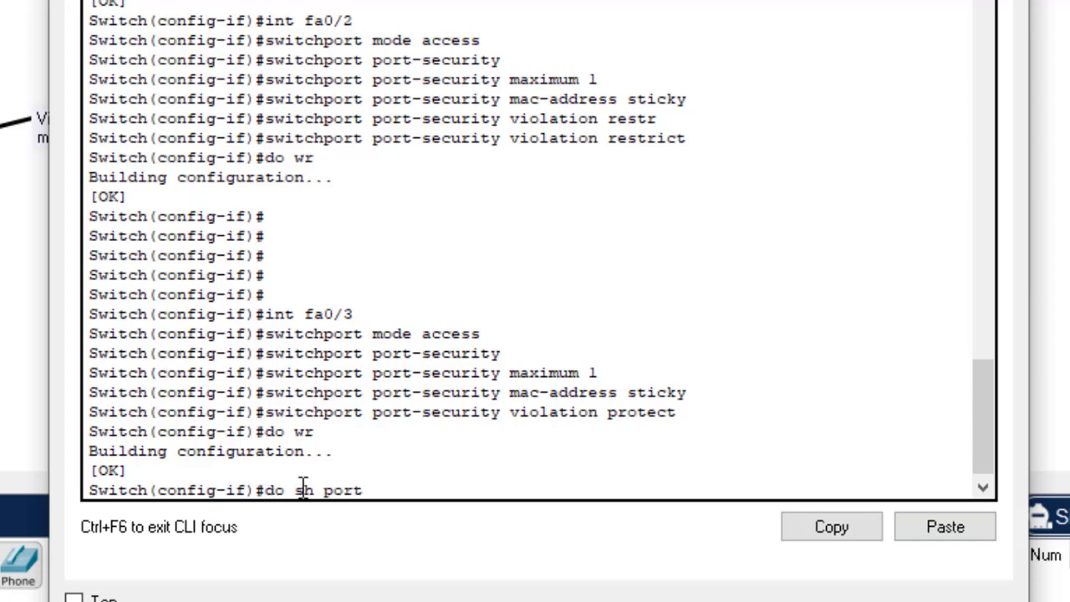
key("BackSpace")
type("-security")
key("Return")
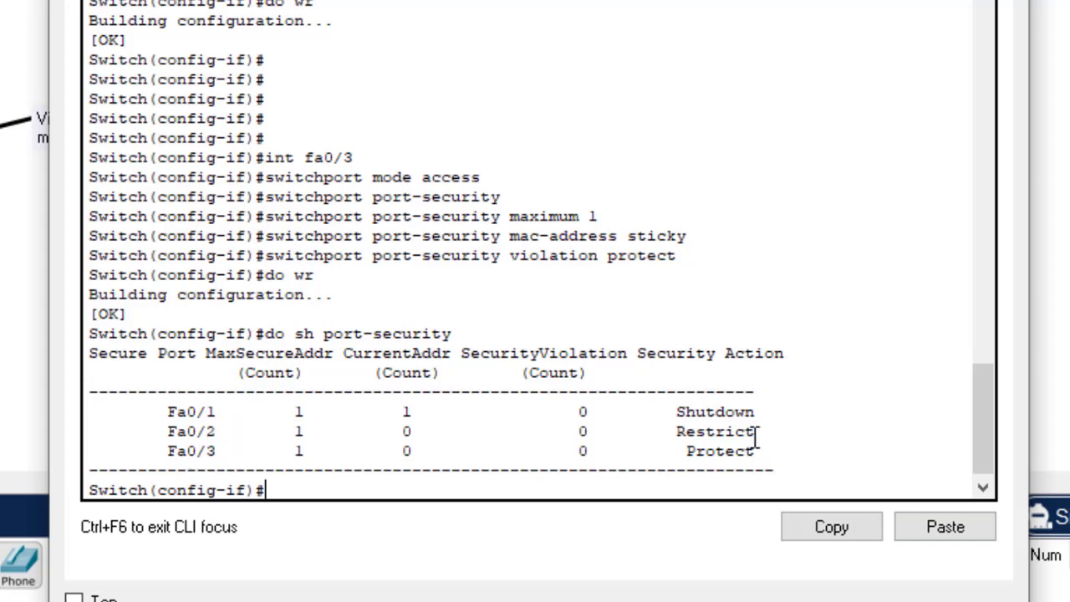
left_click_drag(763, 432, 677, 432)
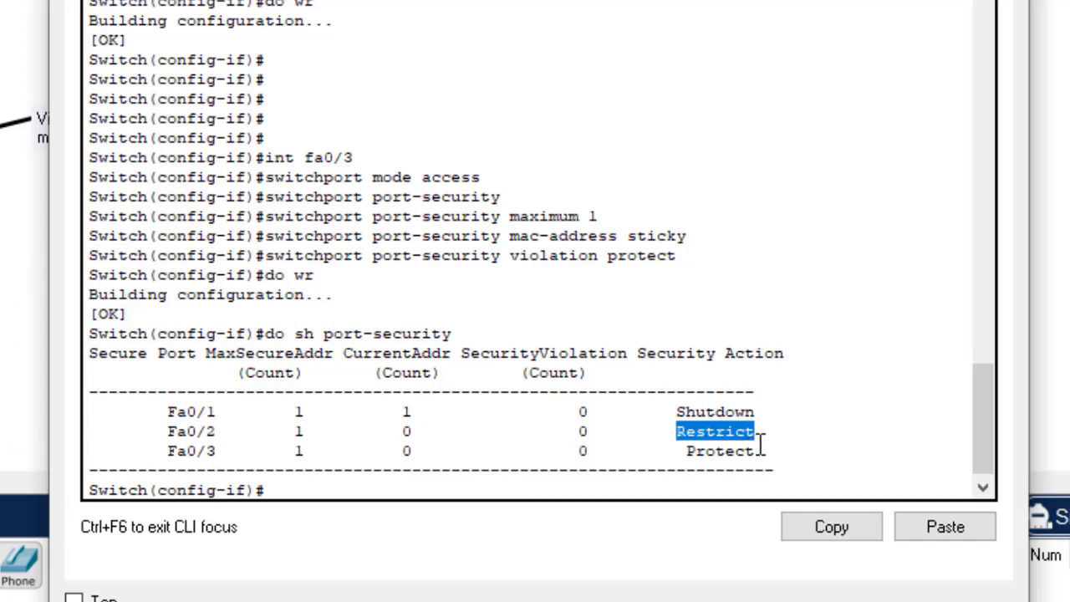
Check the security action listed for Fa0/3 in the port-security summary.
left_click_drag(760, 451, 696, 451)
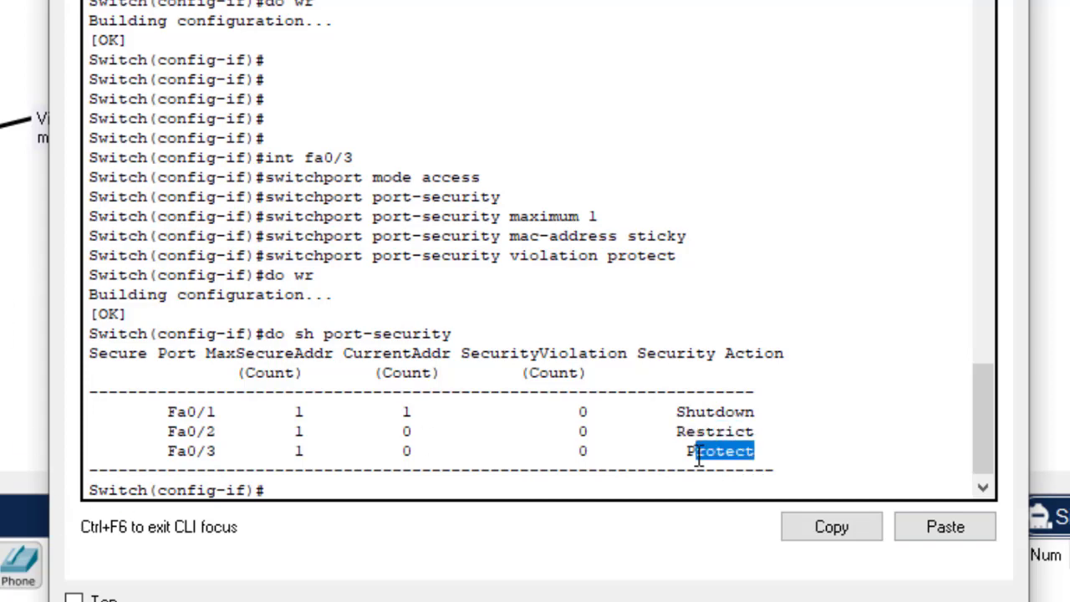
scroll(585, 443, "down", 1)
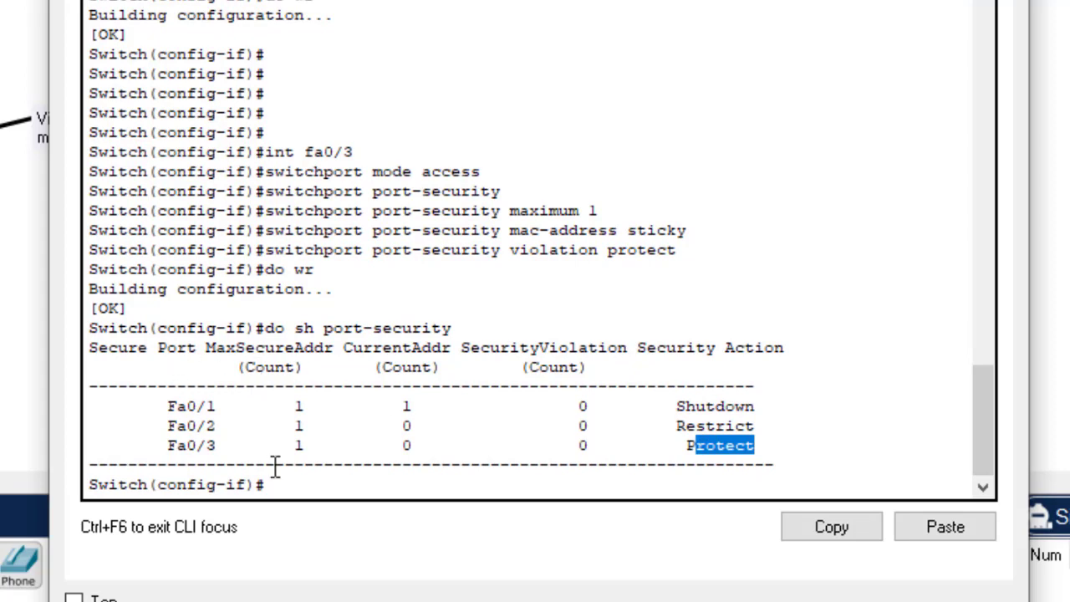
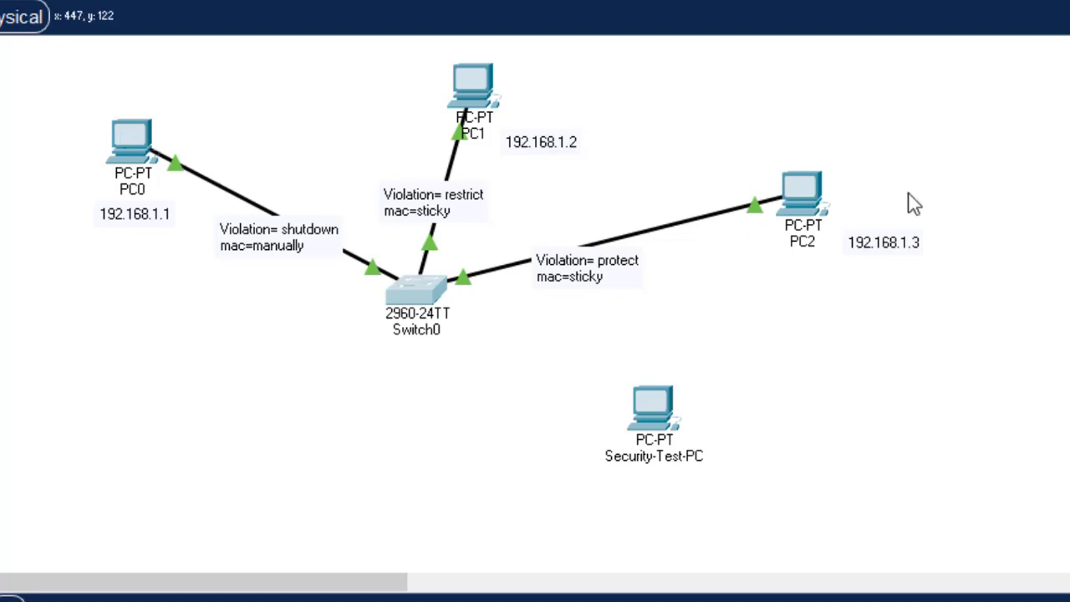
Ping PC2 at 192.168.1.3 from PC0's Command Prompt and stop the ping once replies arrive.
left_click(129, 149)
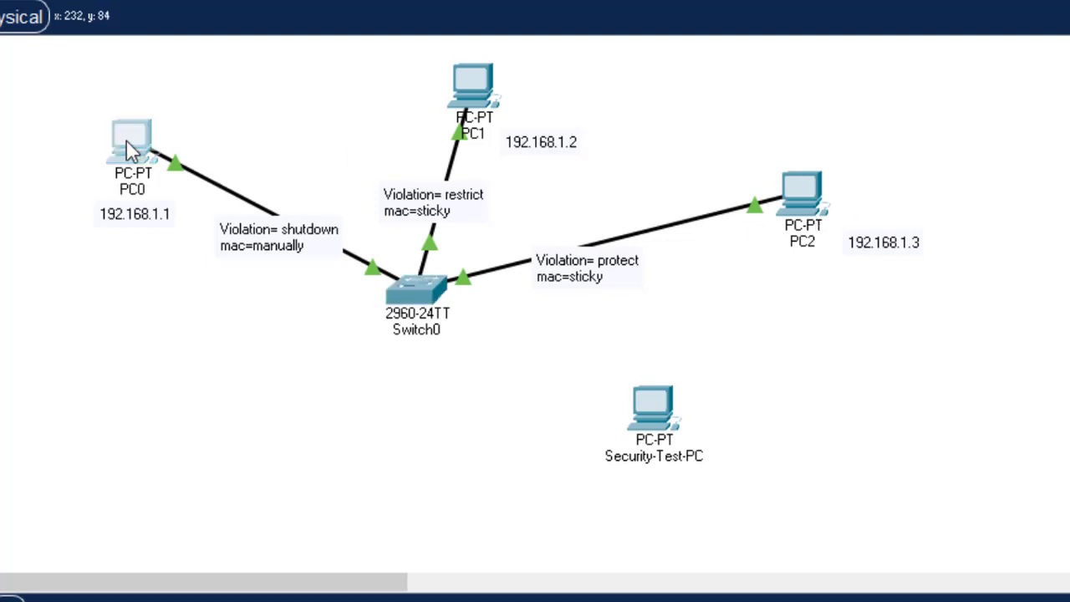
left_click(772, 2)
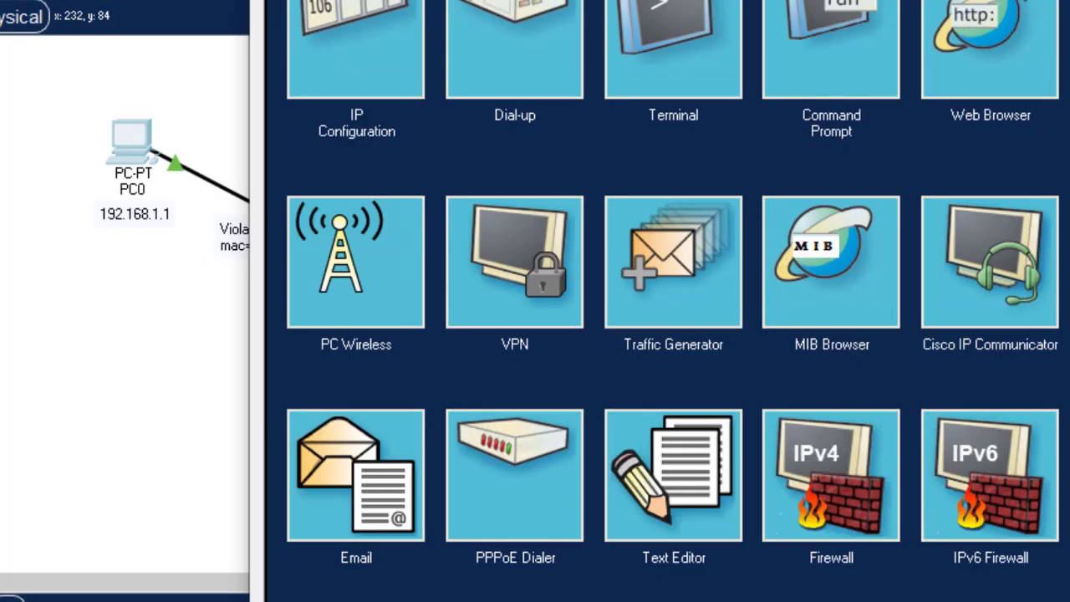
left_click(797, 35)
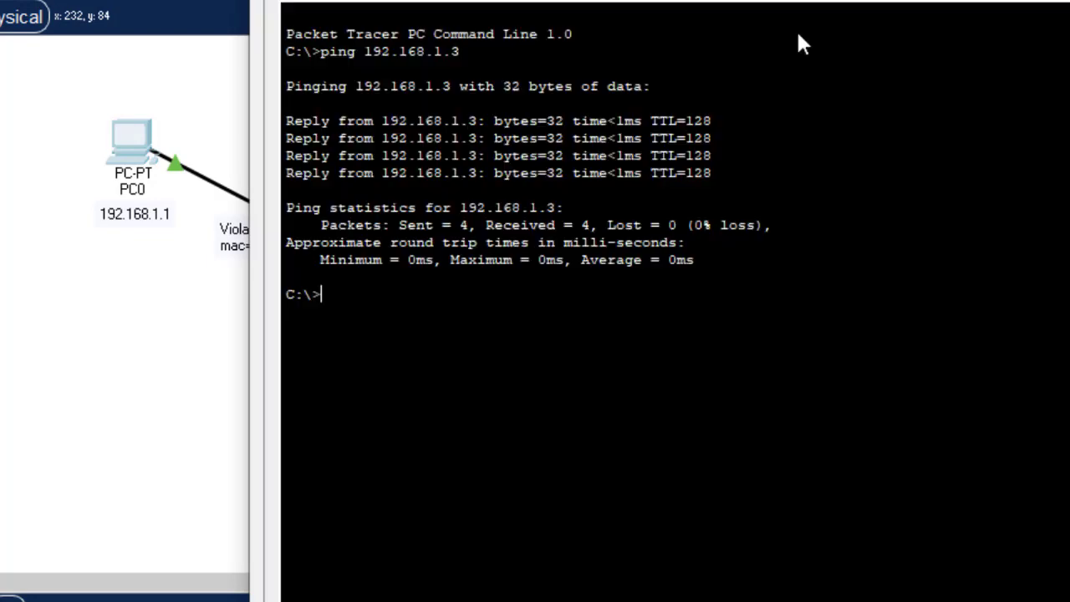
key("Up")
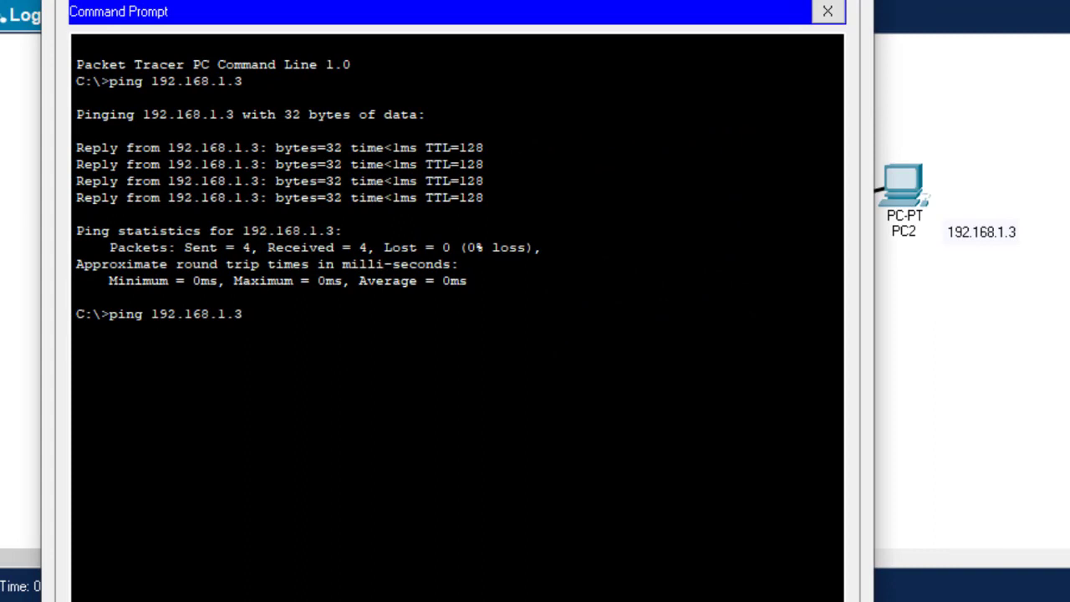
key("Return")
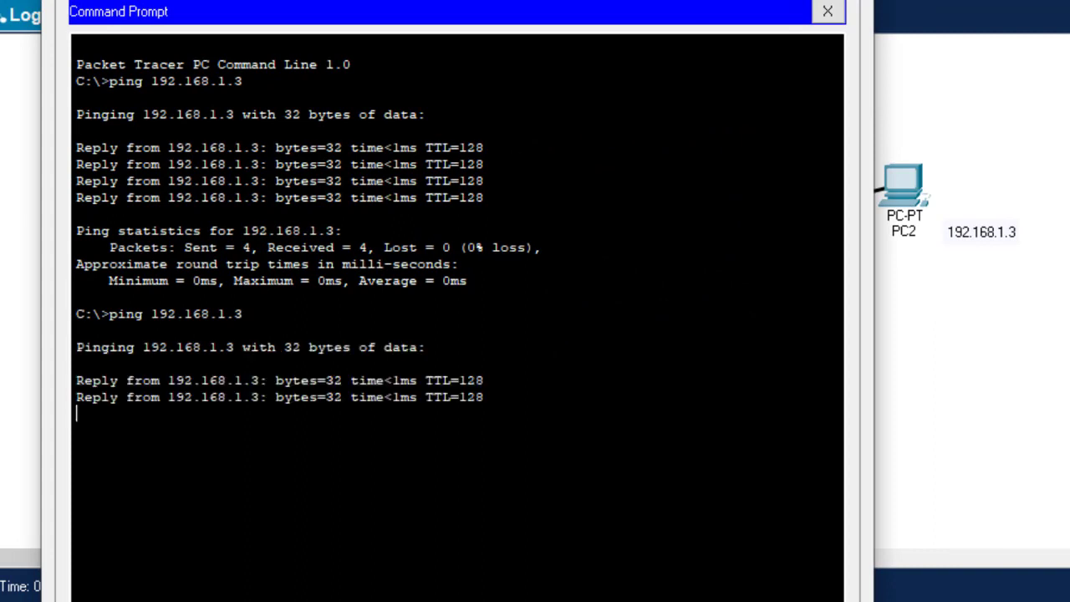
key("ctrl+c")
Ping PC1 at 192.168.1.2 from PC0's Command Prompt.
key("Up")
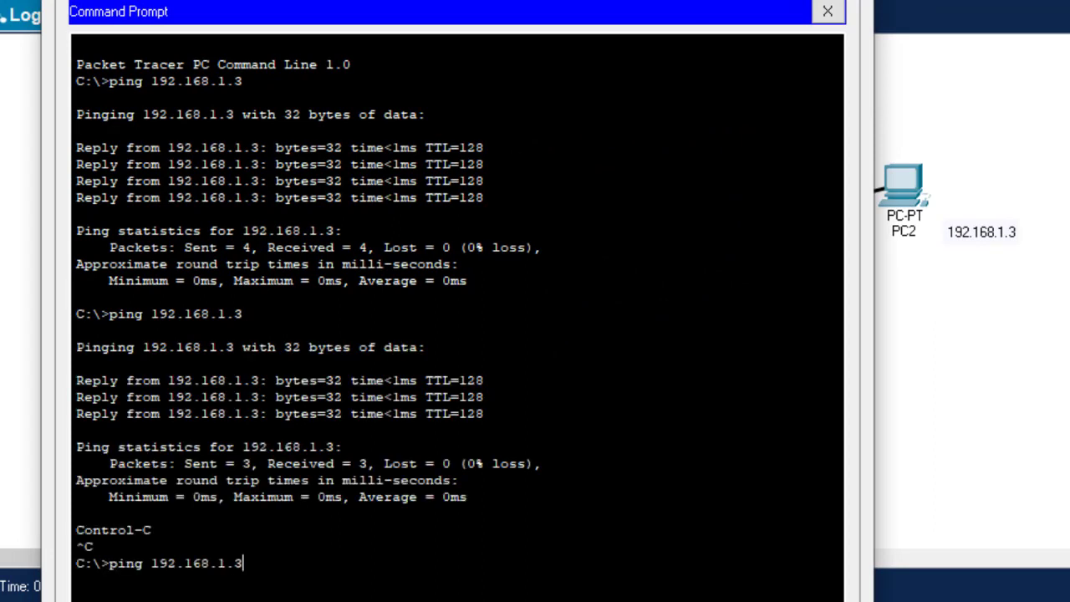
key("BackSpace")
type("2")
key("Return")
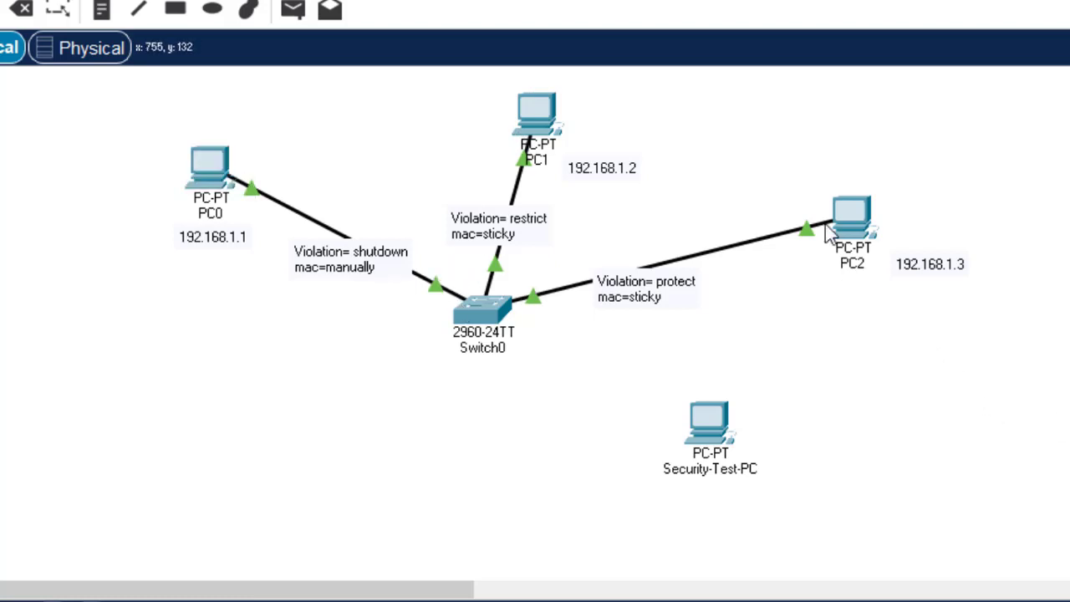
Move the PC2 end of the Fa0/3 cable to FastEthernet0 on Security-Test-PC.
mouse_move(805, 228)
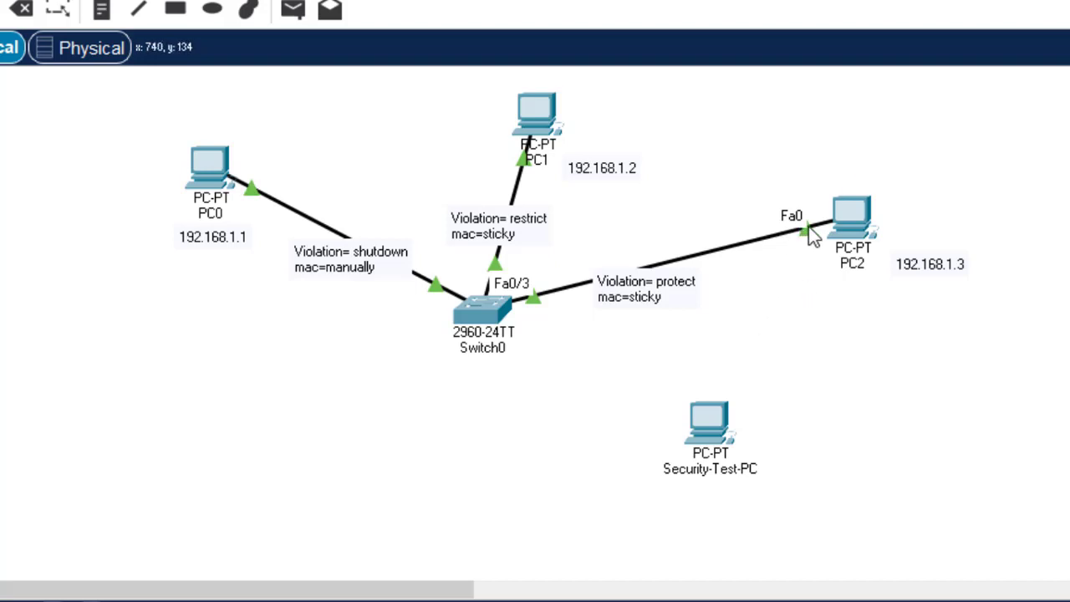
left_click(808, 228)
left_click_drag(808, 227, 707, 428)
left_click(707, 428)
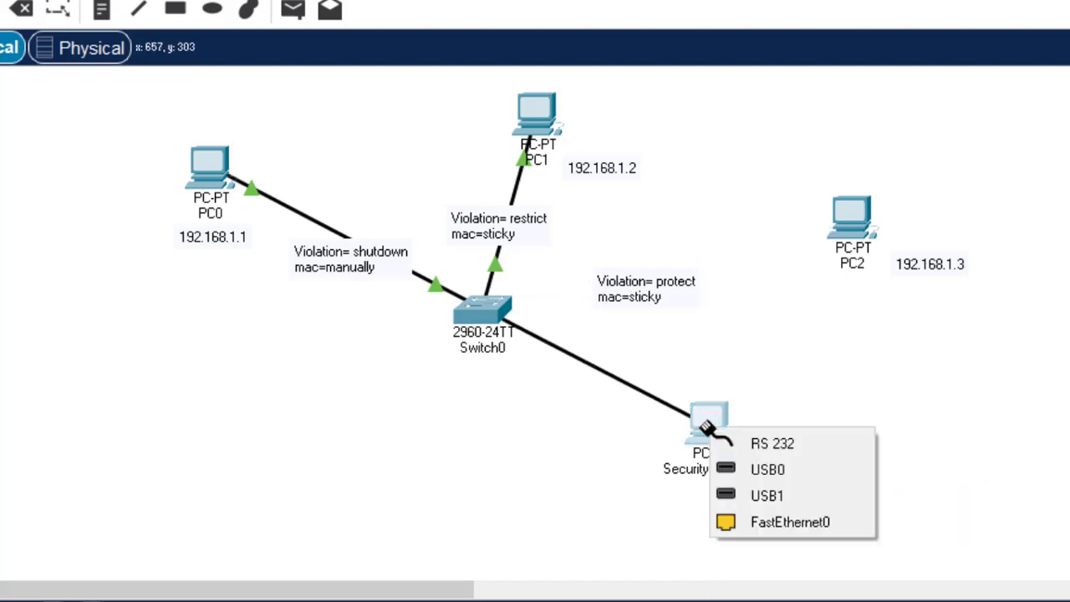
left_click(797, 525)
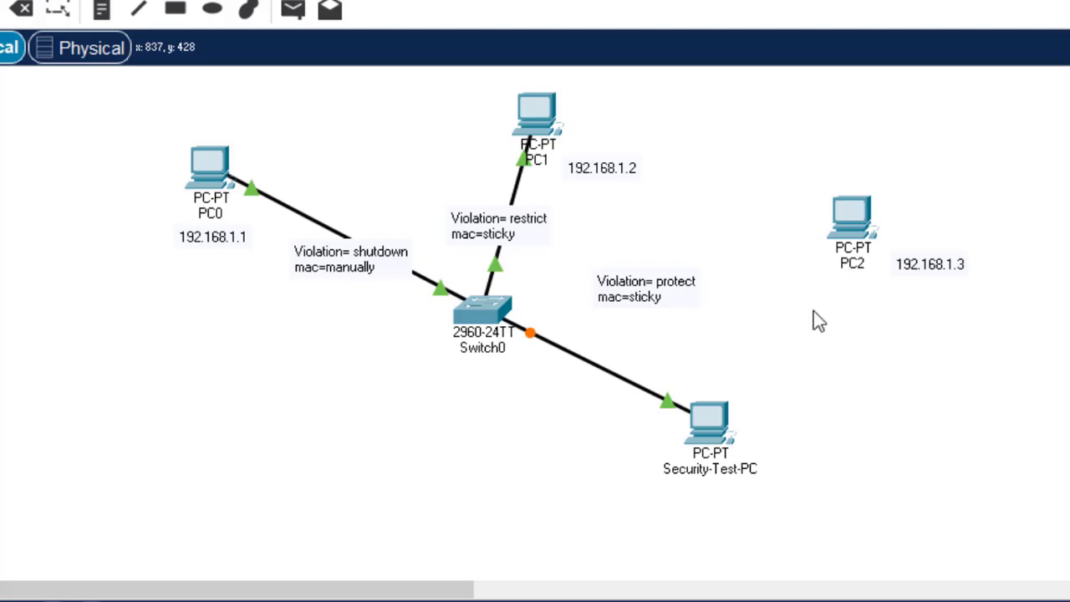
key("alt+Tab")
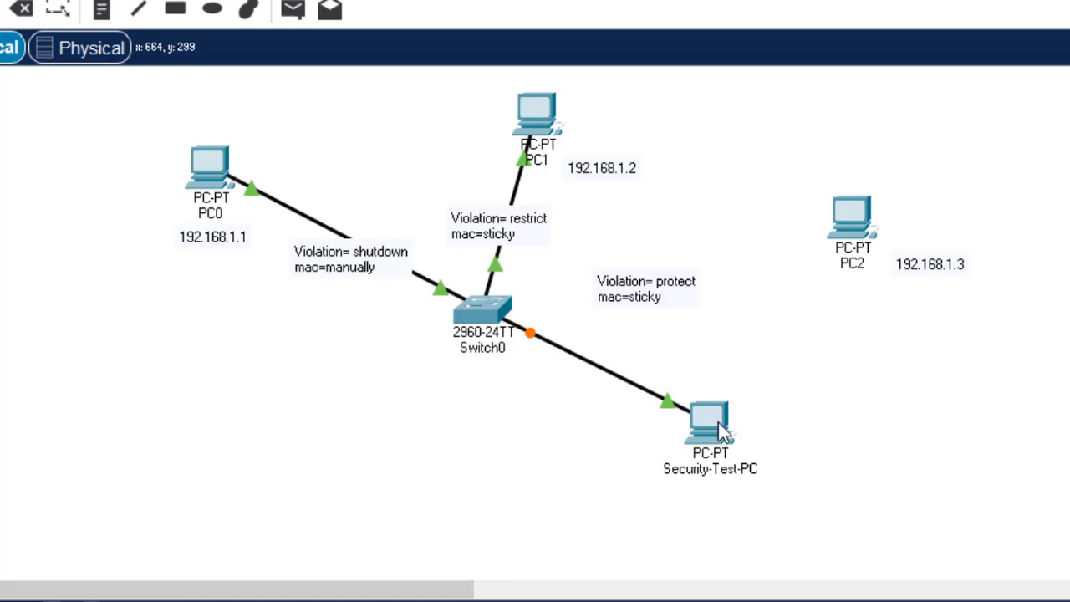
Ping 192.168.1.1 from Security-Test-PC's Command Prompt and check the replies and packet loss.
left_click(718, 422)
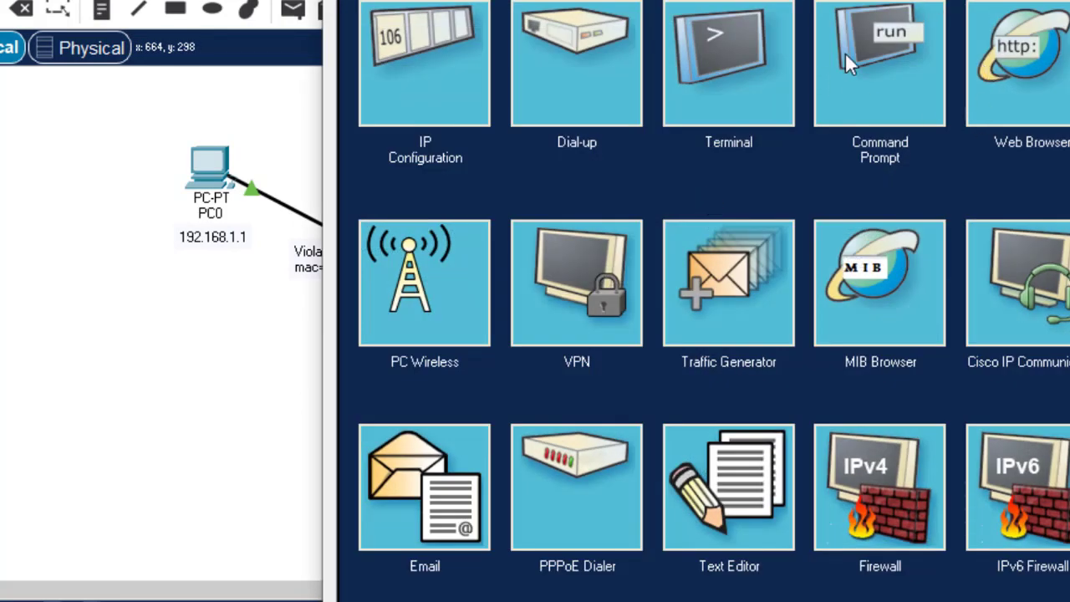
left_click(880, 43)
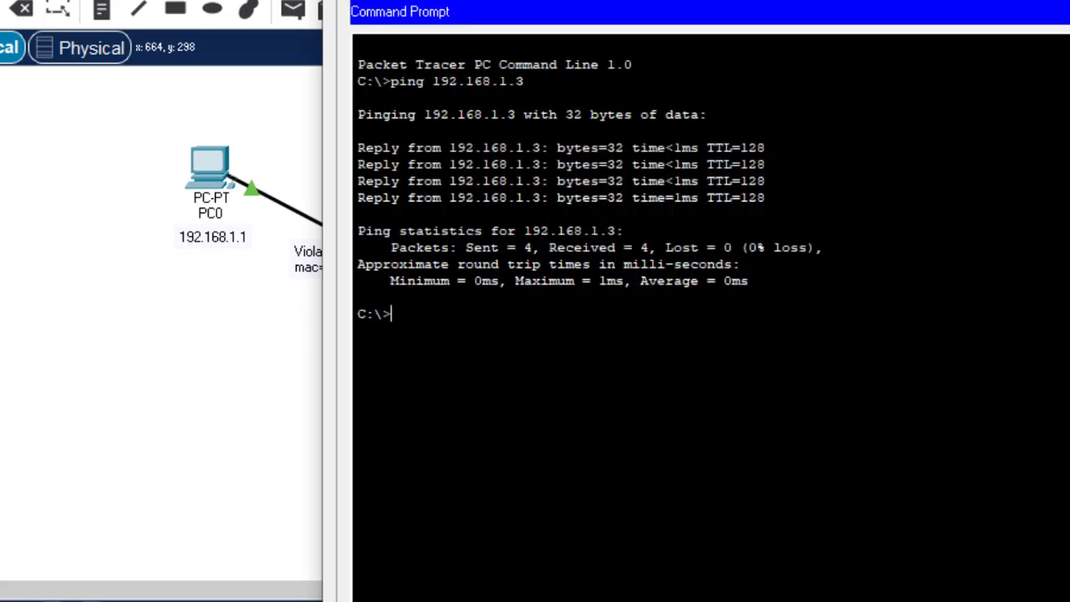
key("Up")
key("BackSpace")
type("192.168.1.1")
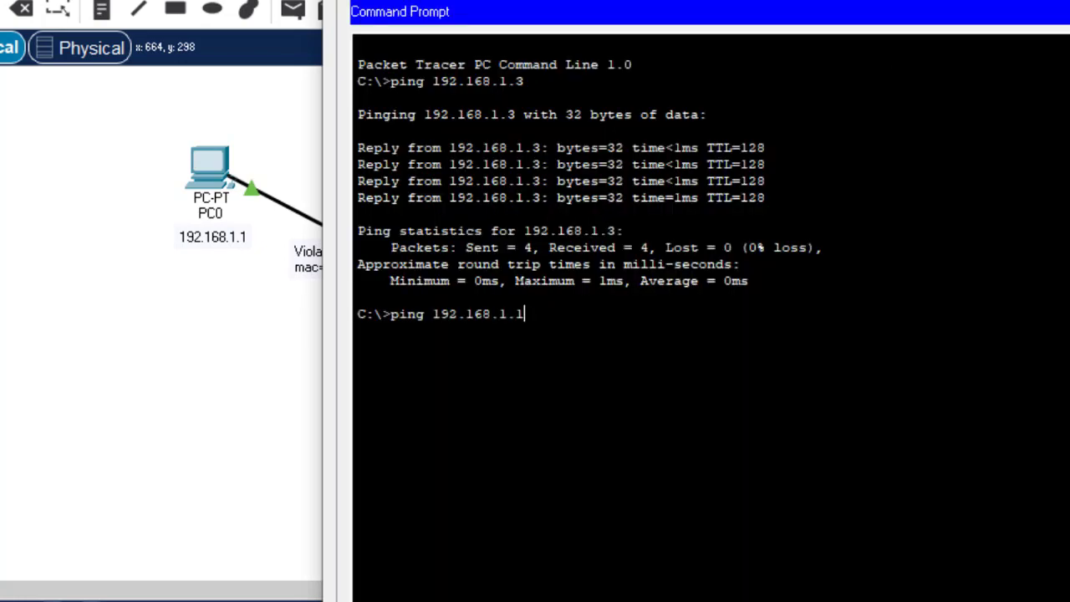
key("Return")
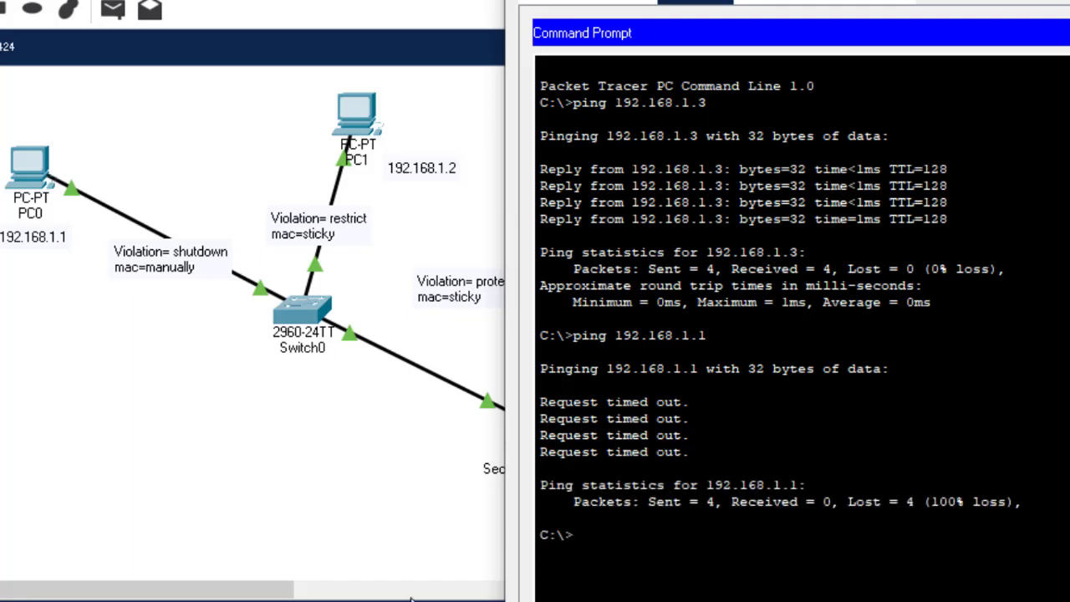
left_click_drag(690, 456, 595, 393)
left_click_drag(931, 501, 1016, 501)
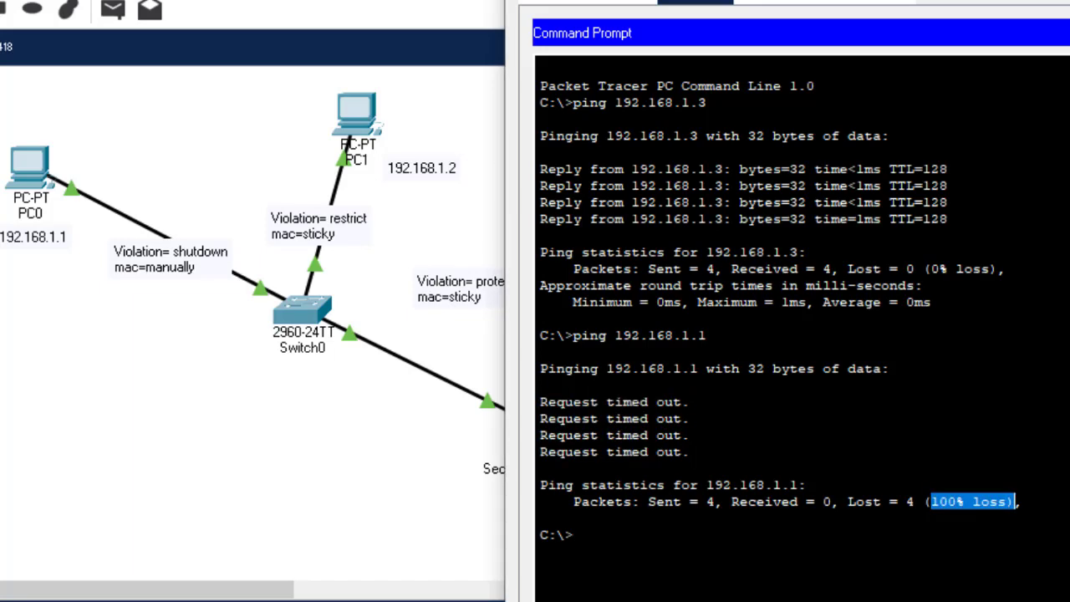
Reconnect the Fa0/3 cable to PC2 and move PC1's cable end to FastEthernet0 on Security-Test-PC.
left_click(497, 381)
left_click_drag(489, 401, 680, 237)
left_click(787, 306)
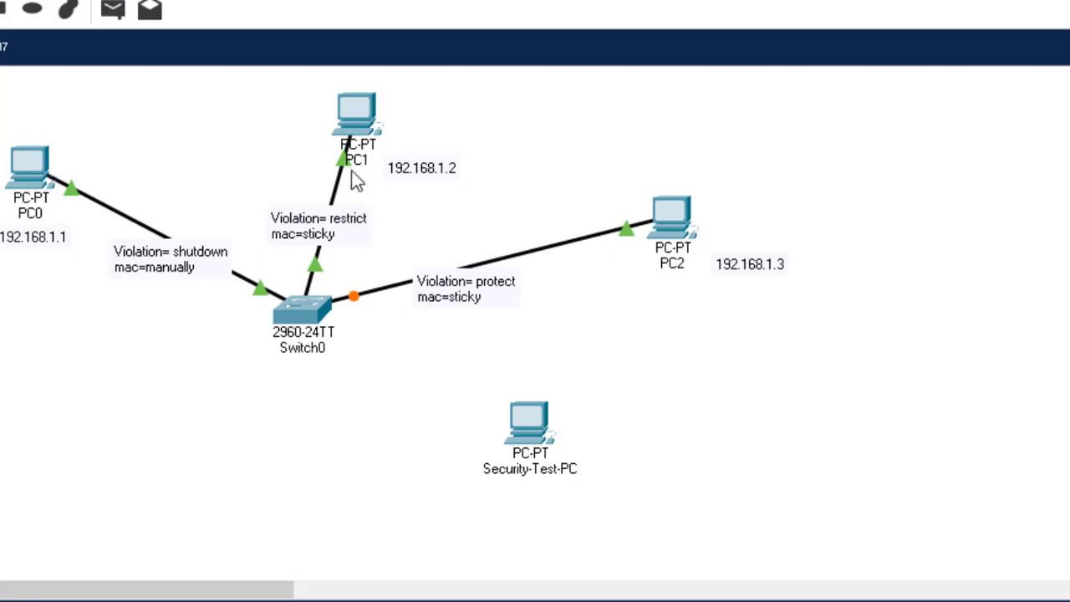
left_click_drag(351, 172, 509, 423)
left_click(630, 526)
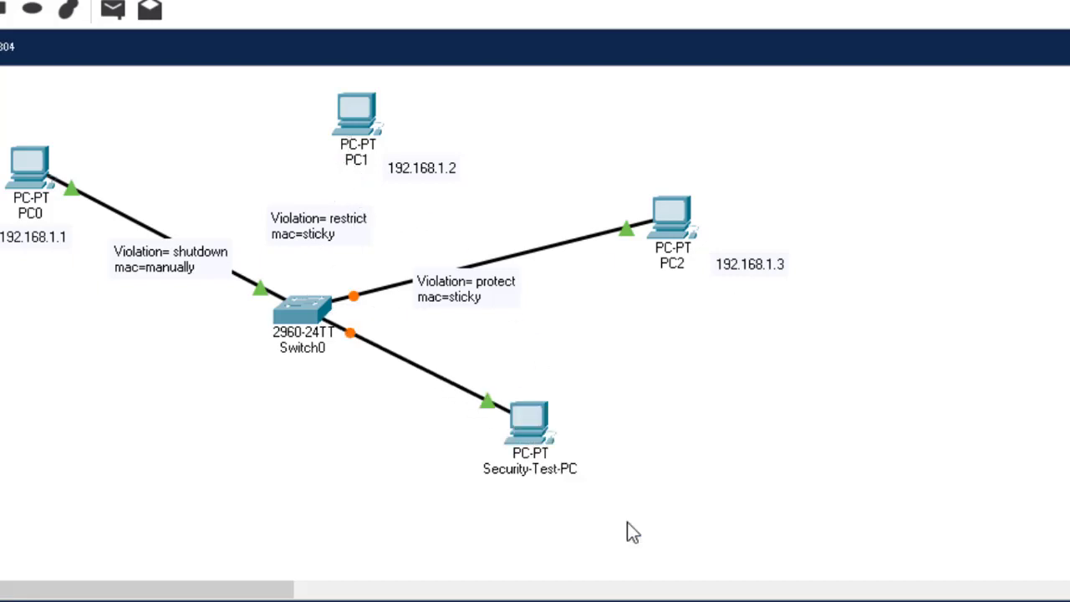
Ping 192.168.1.3 from Security-Test-PC's Command Prompt with the topology visible beside it.
left_click(539, 422)
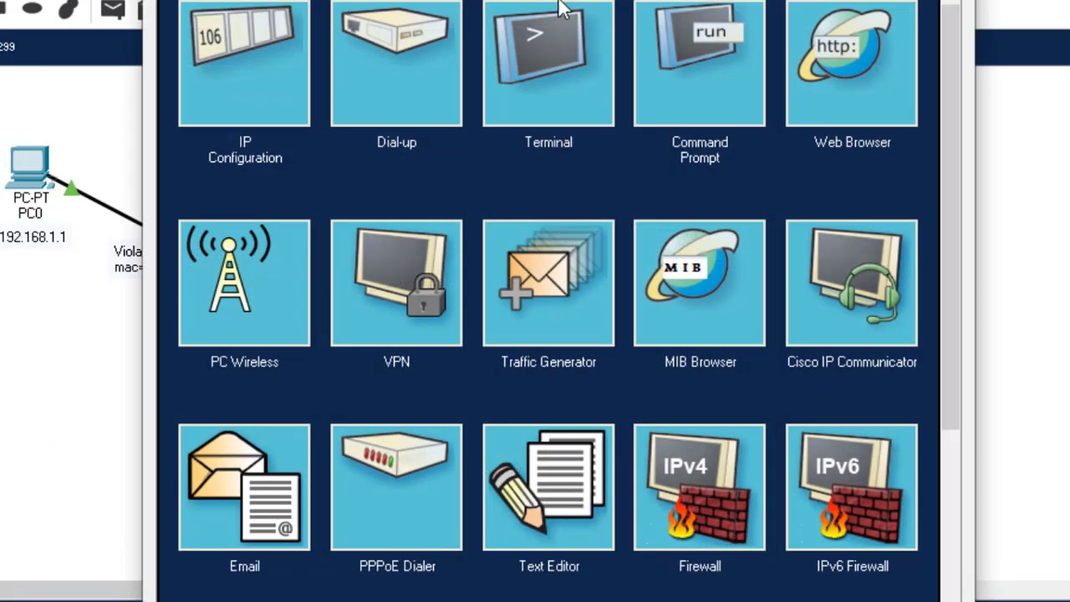
left_click(682, 42)
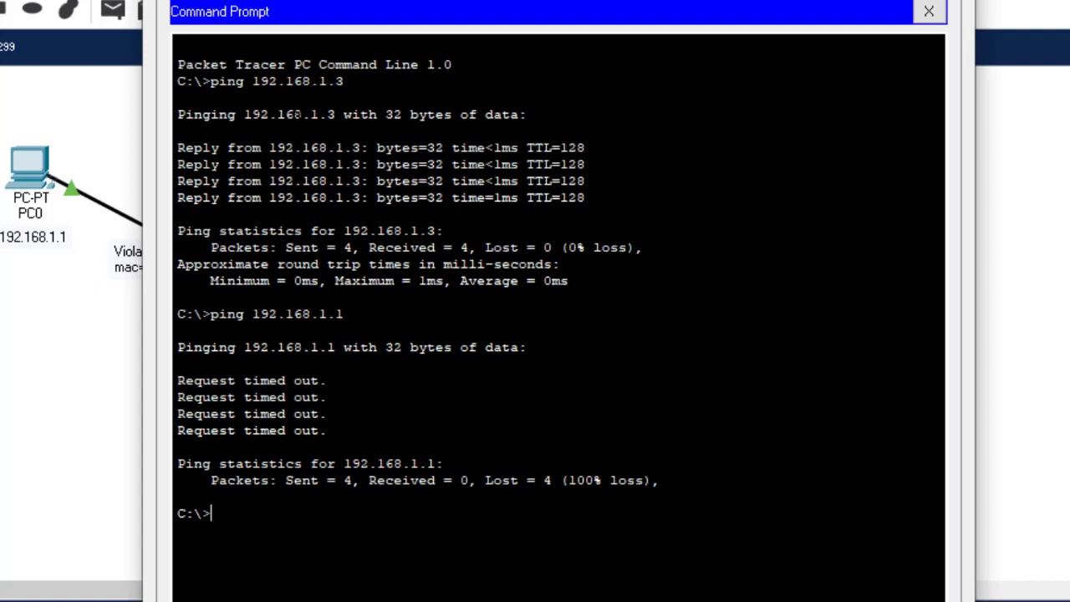
left_click_drag(343, 81, 294, 81)
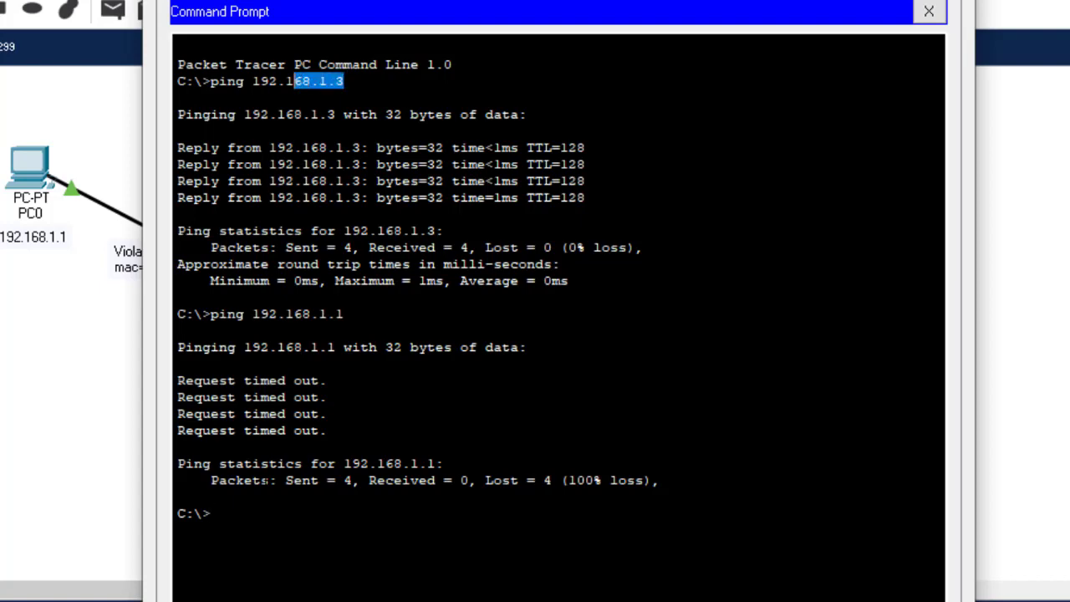
key("Up")
key("Up")
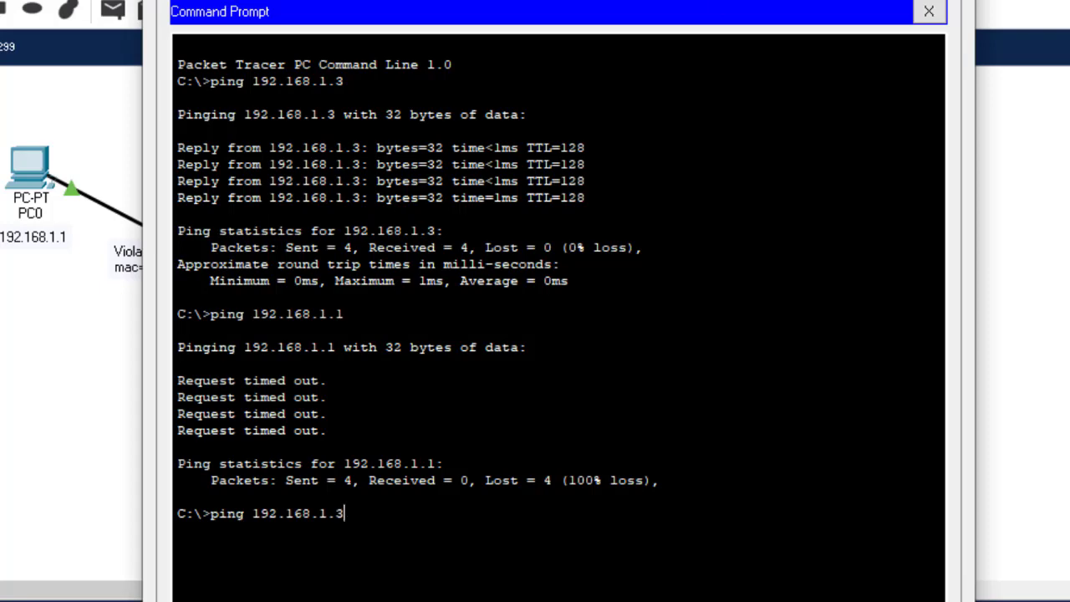
key("super+Right")
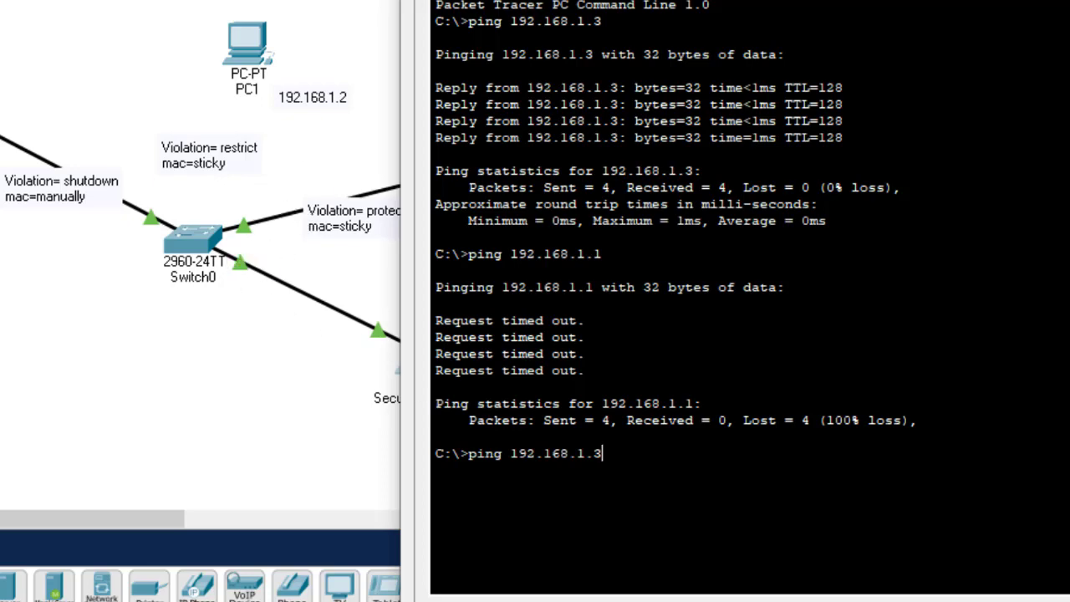
key("Return")
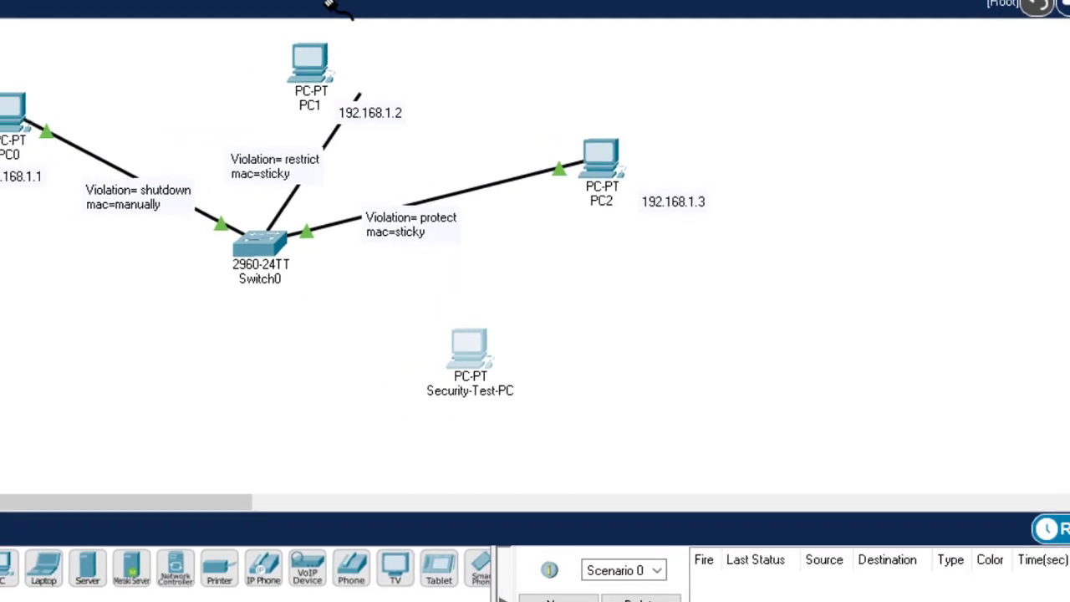
Reconnect the Fa0/2 cable from Security-Test-PC to FastEthernet0 on PC1.
left_click(305, 72)
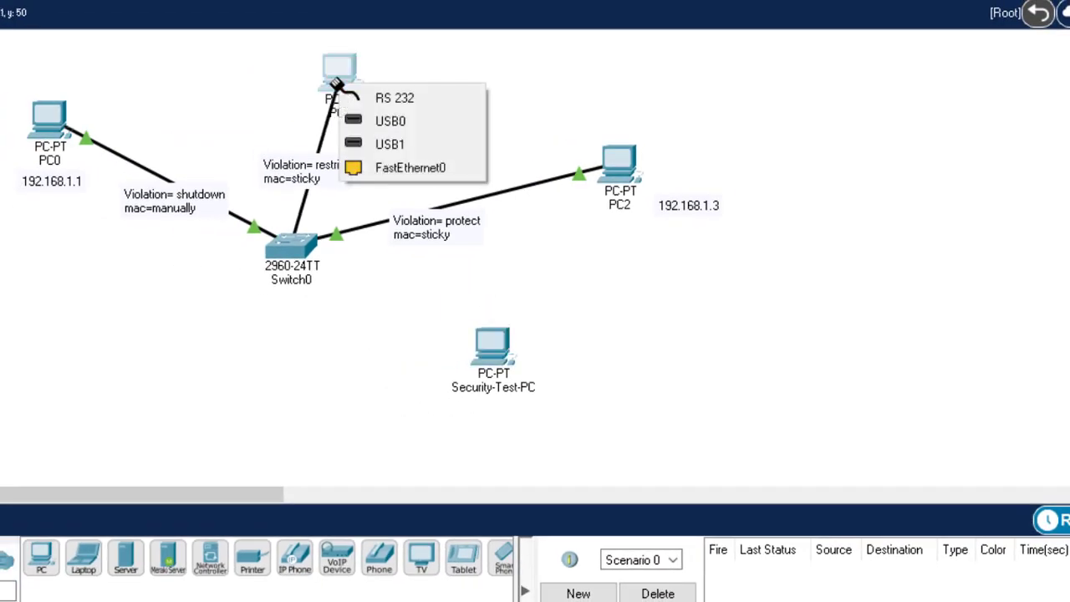
left_click(415, 165)
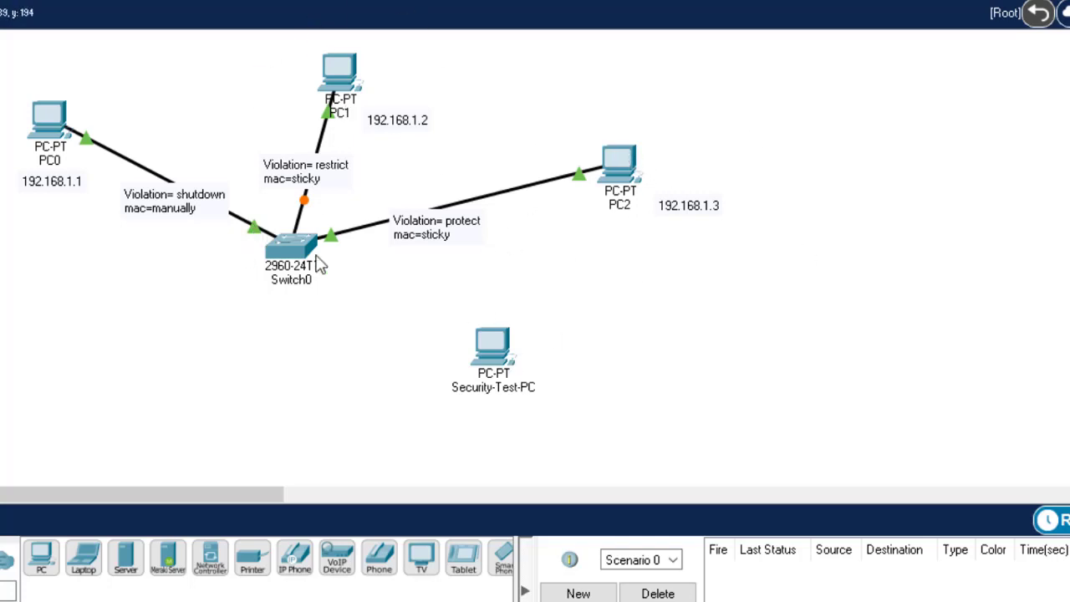
Display Switch0's port-security summary with do sh port-security and check the current address counts of Fa0/2 and Fa0/3.
left_click(290, 244)
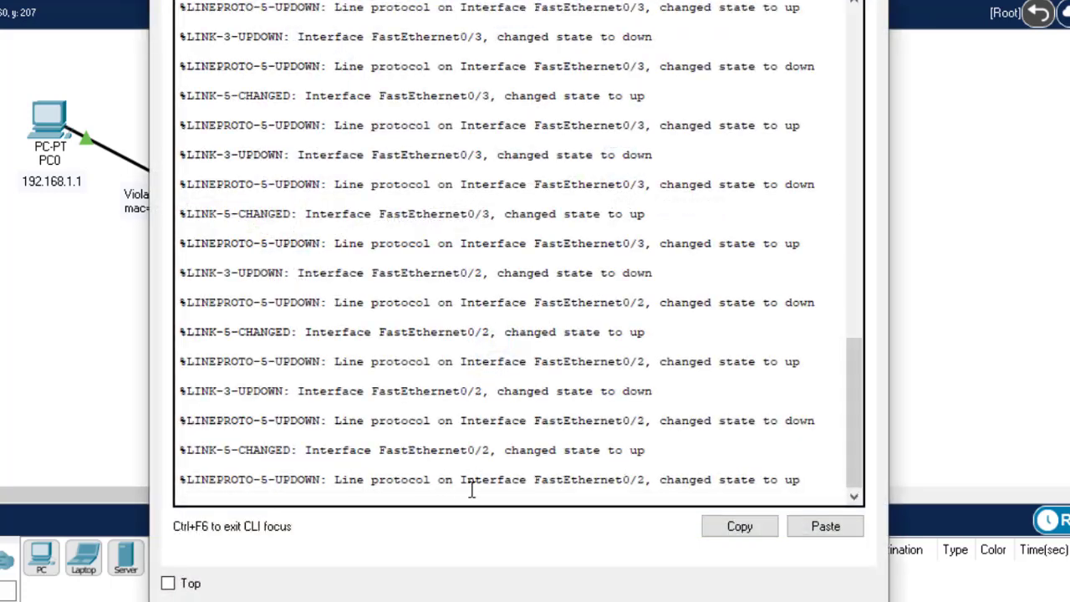
key("Return")
key("Return")
key("Return")
key("Return")
key("Return")
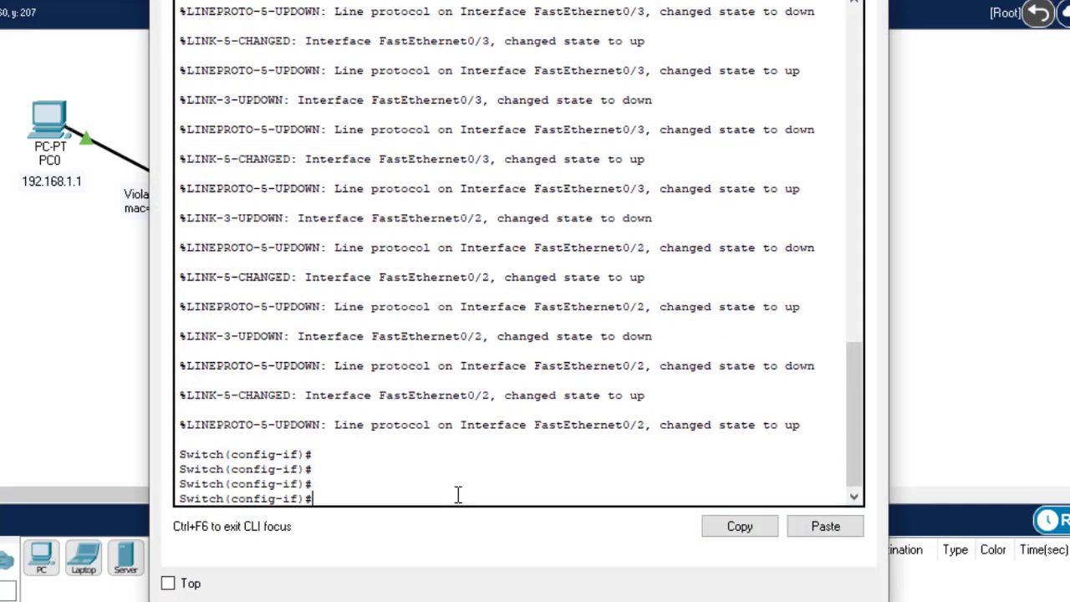
type("do sh port-security")
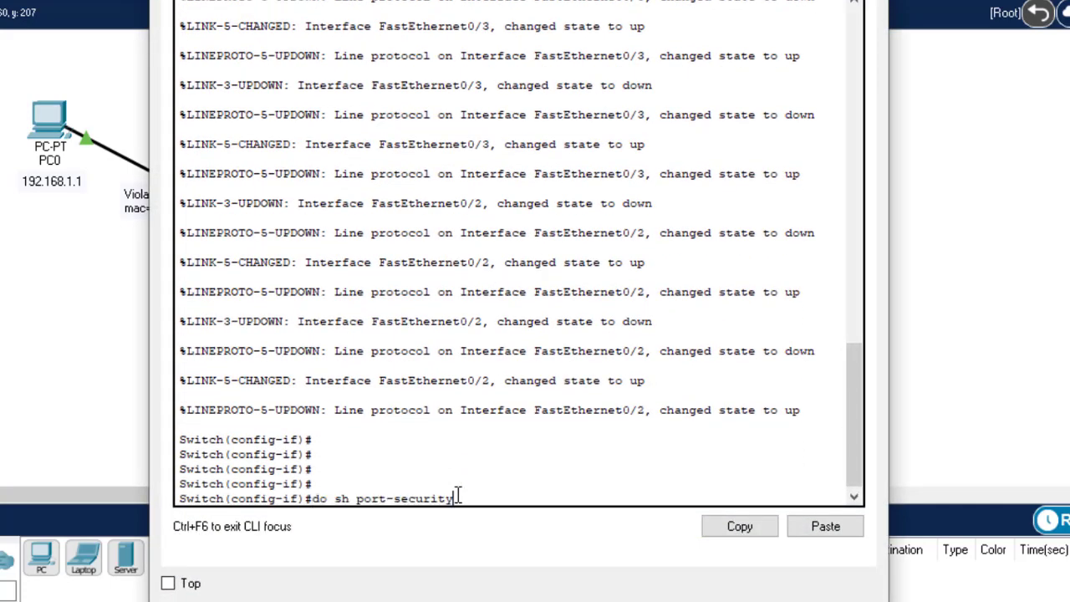
key("Return")
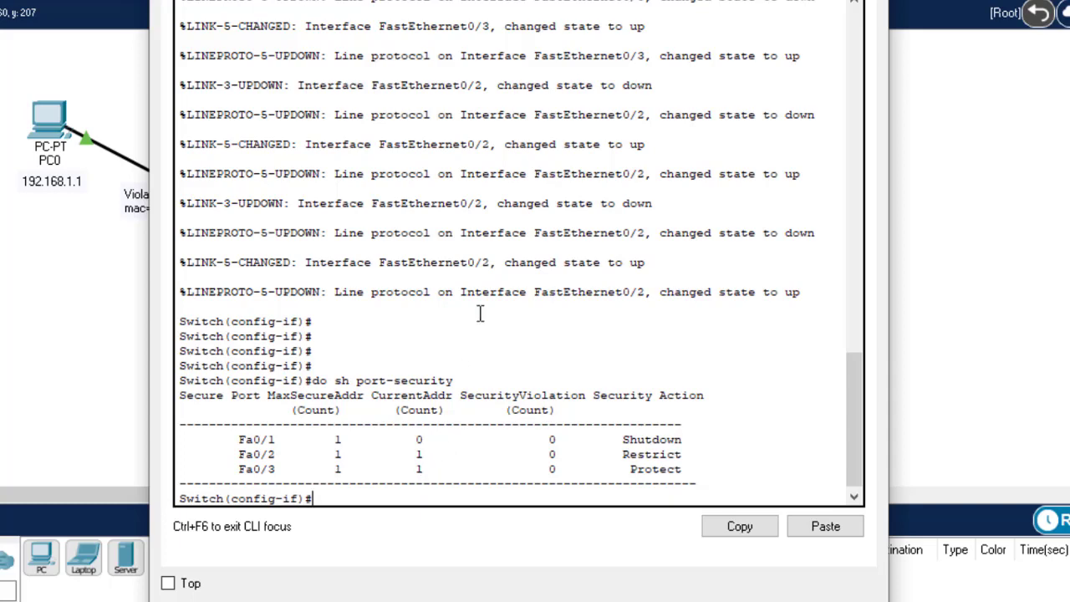
left_click_drag(518, 0, 955, 0)
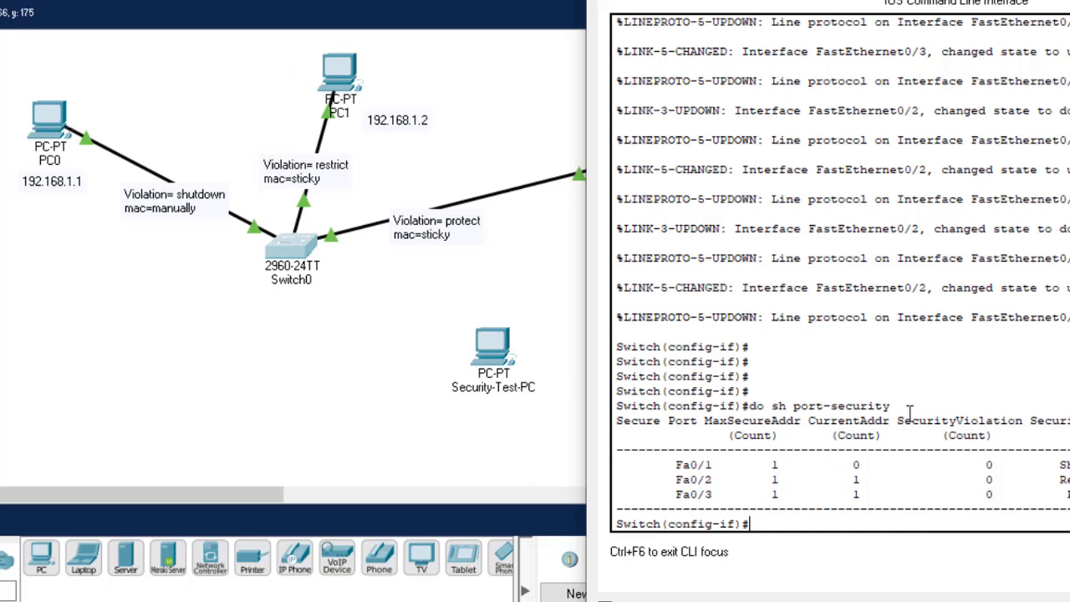
left_click_drag(866, 494, 852, 479)
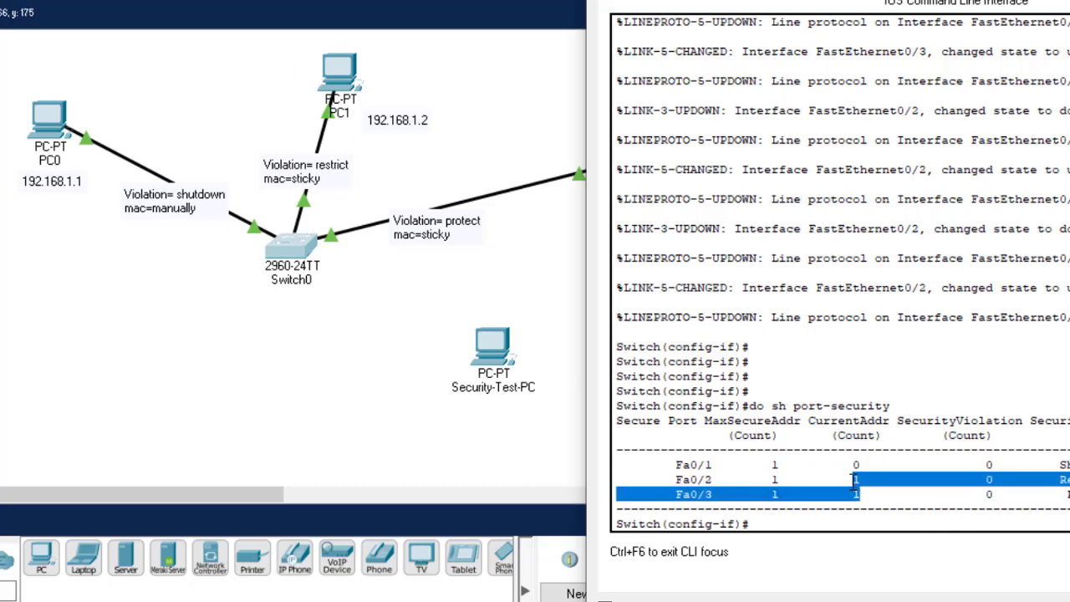
Compare the current address counts of Fa0/2 and Fa0/3 in the earlier and latest port-security summaries, then close Switch0's window.
left_click_drag(920, 5, 762, 4)
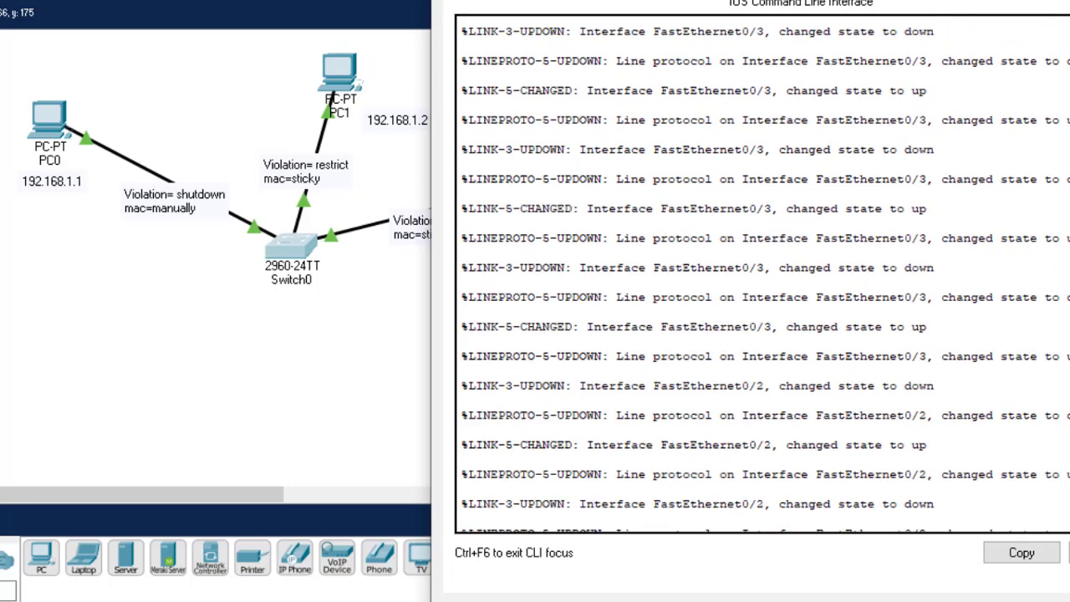
scroll(1040, 213, "up", 3)
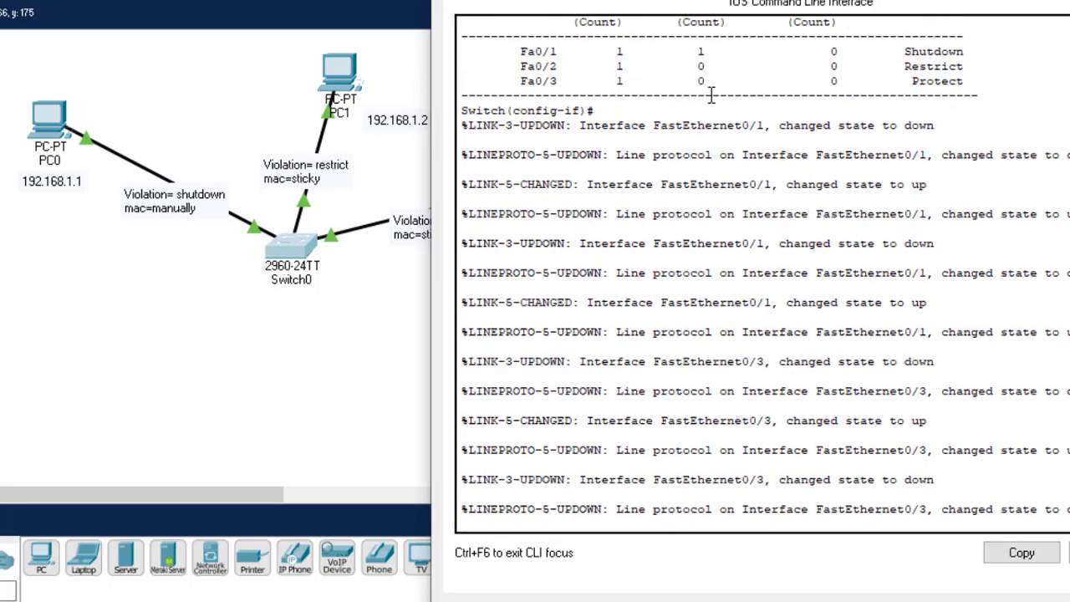
left_click_drag(695, 66, 703, 81)
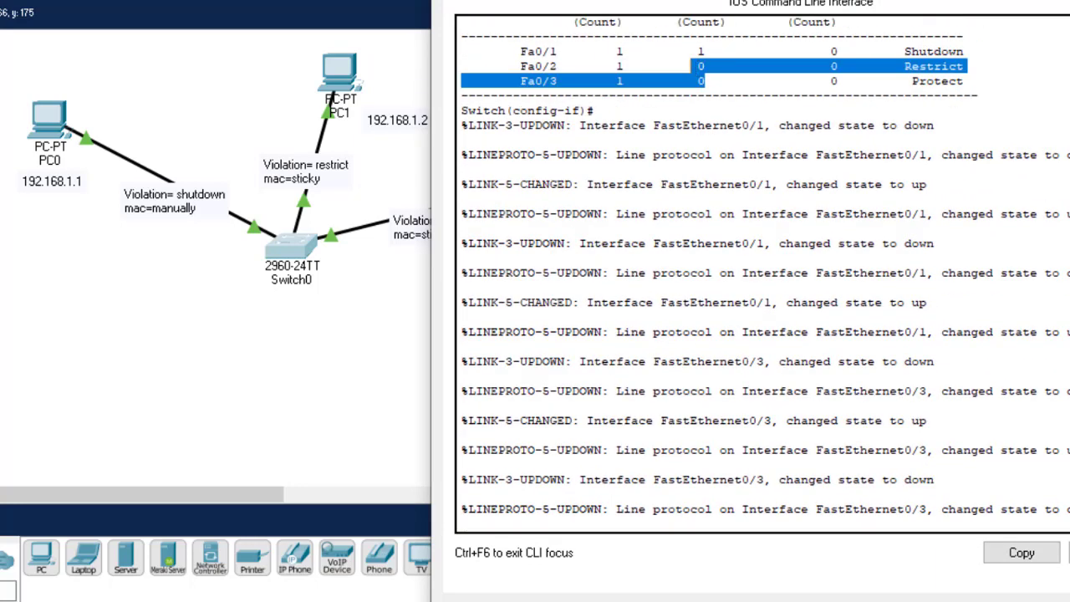
key("Return")
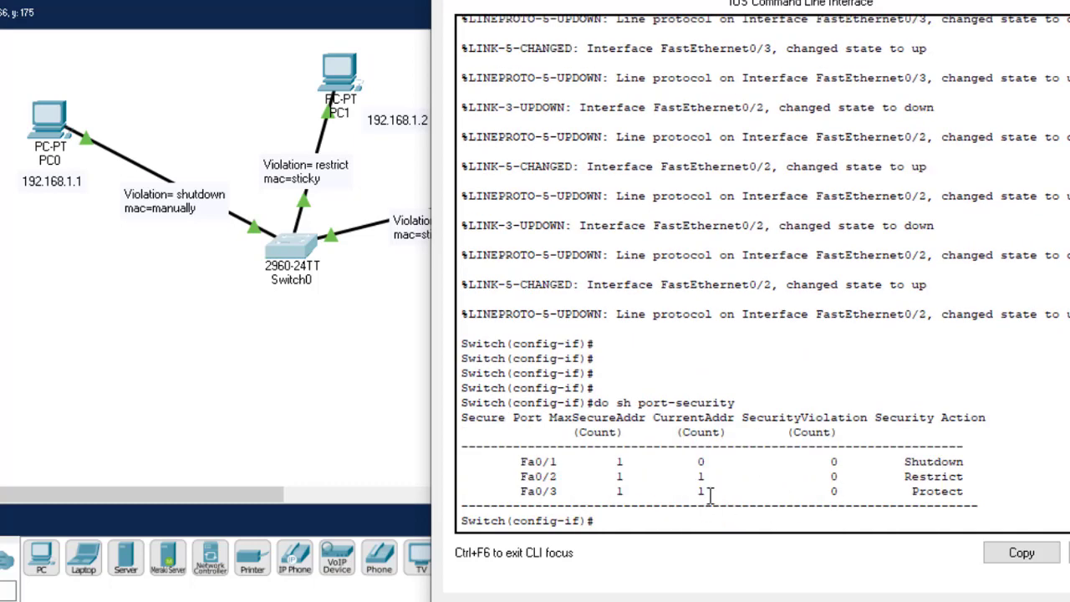
left_click_drag(709, 495, 696, 481)
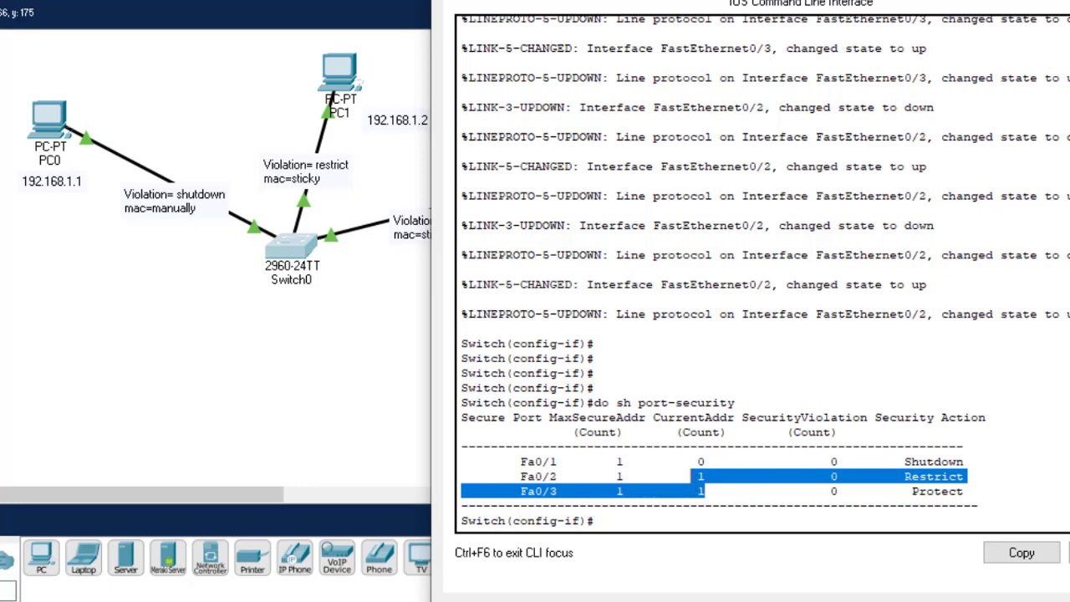
key("alt+F4")
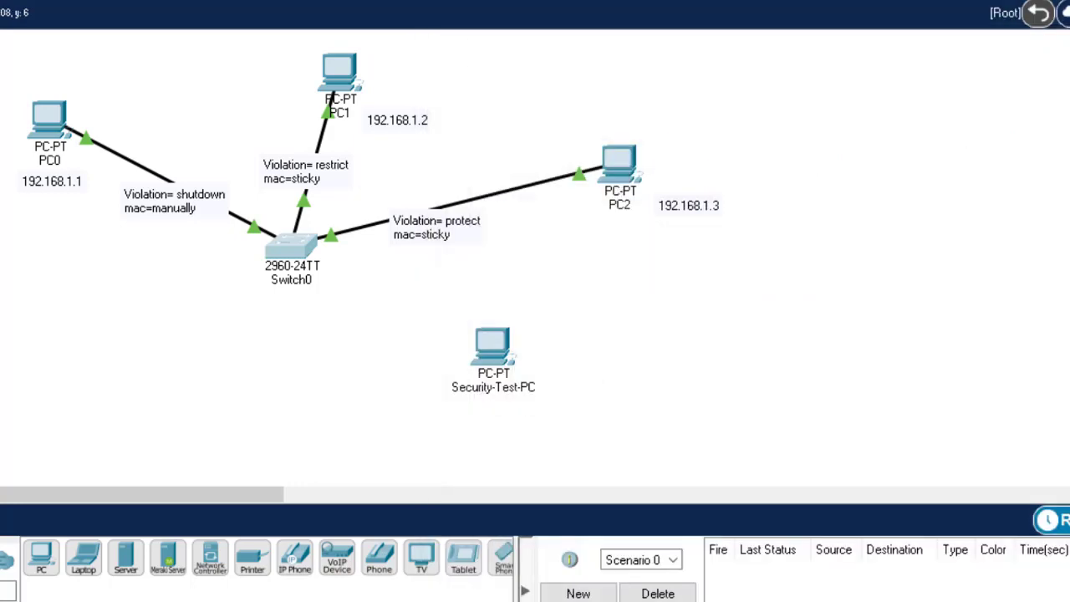